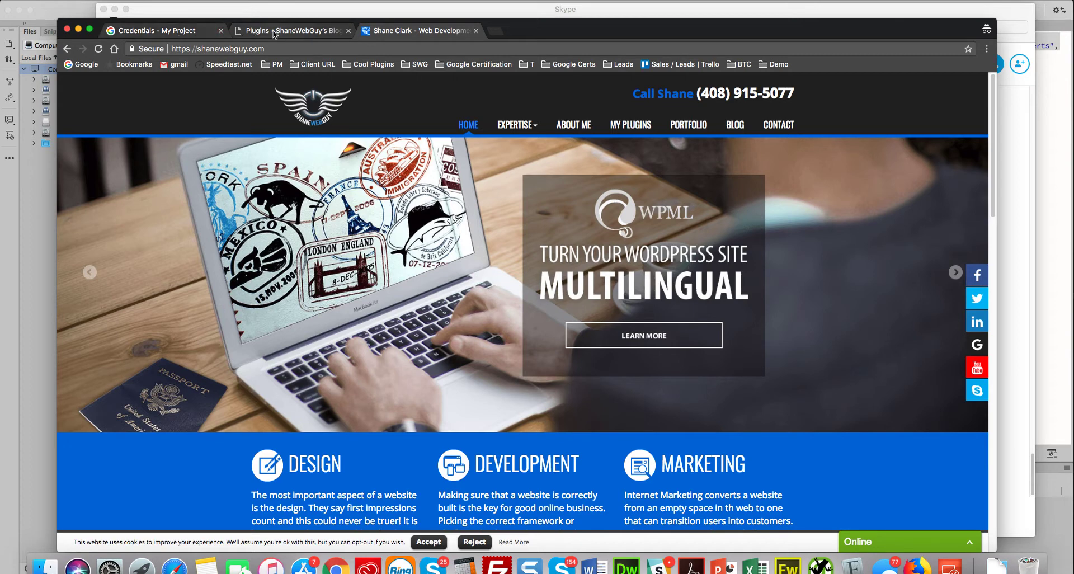
# Find 'Post SMTP' in the plugin directory, then install and activate it.
pyautogui.click(278, 32)
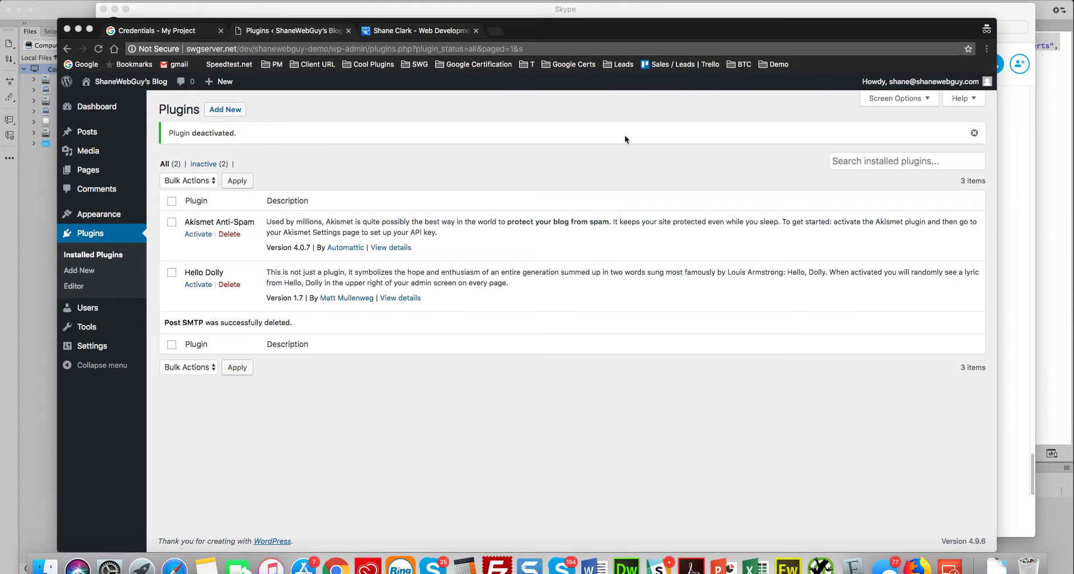
pyautogui.click(224, 110)
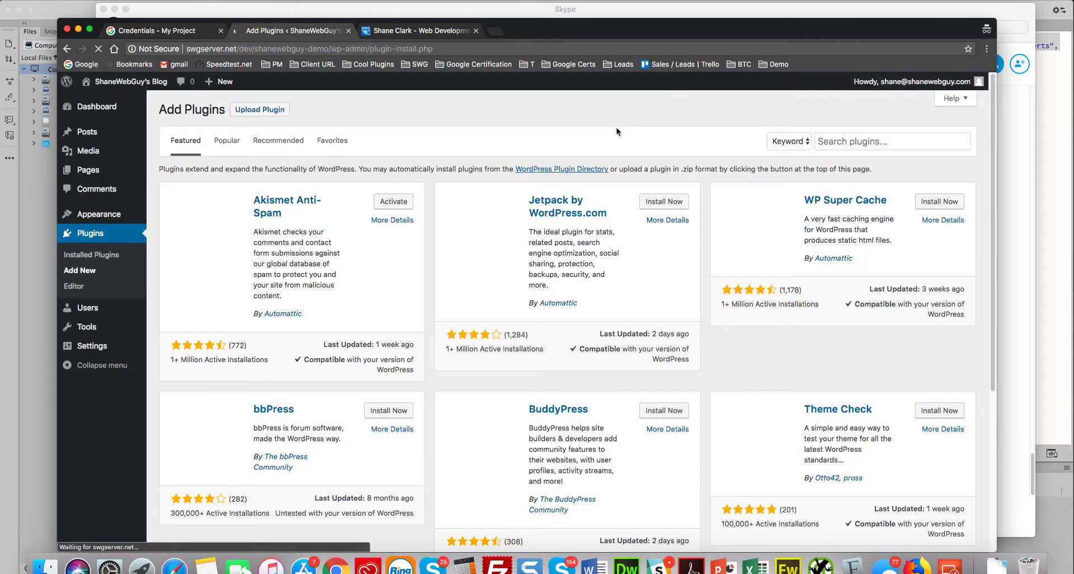
pyautogui.click(845, 143)
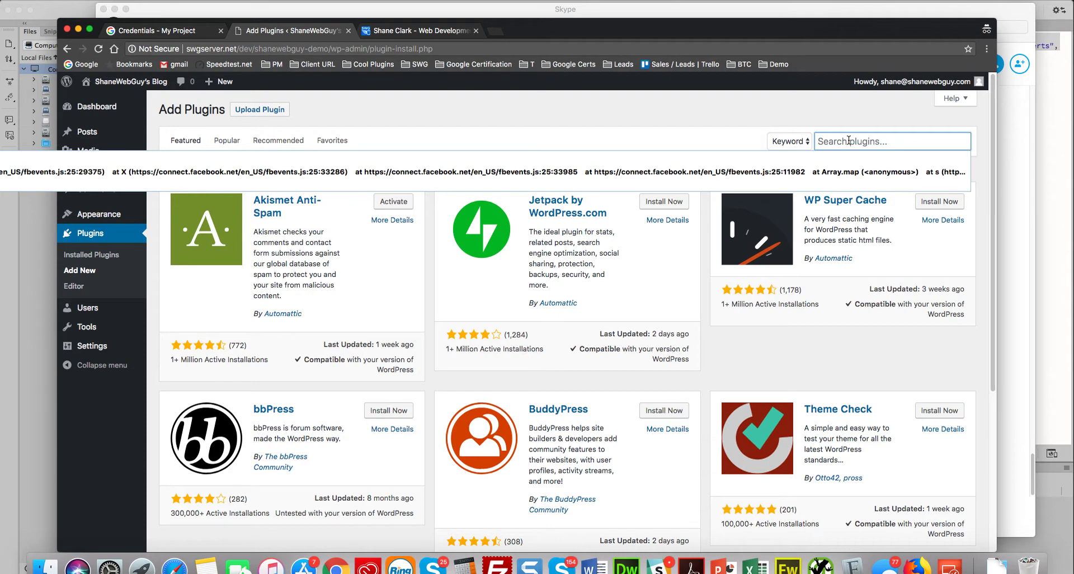
pyautogui.write('Pst')
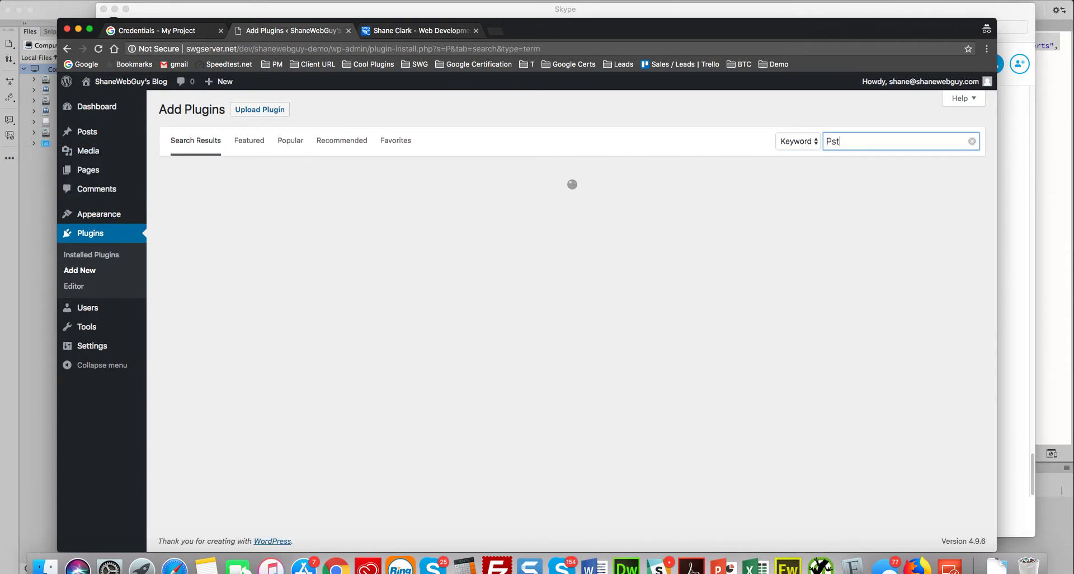
pyautogui.press('BackSpace')
pyautogui.write('ost SMTP')
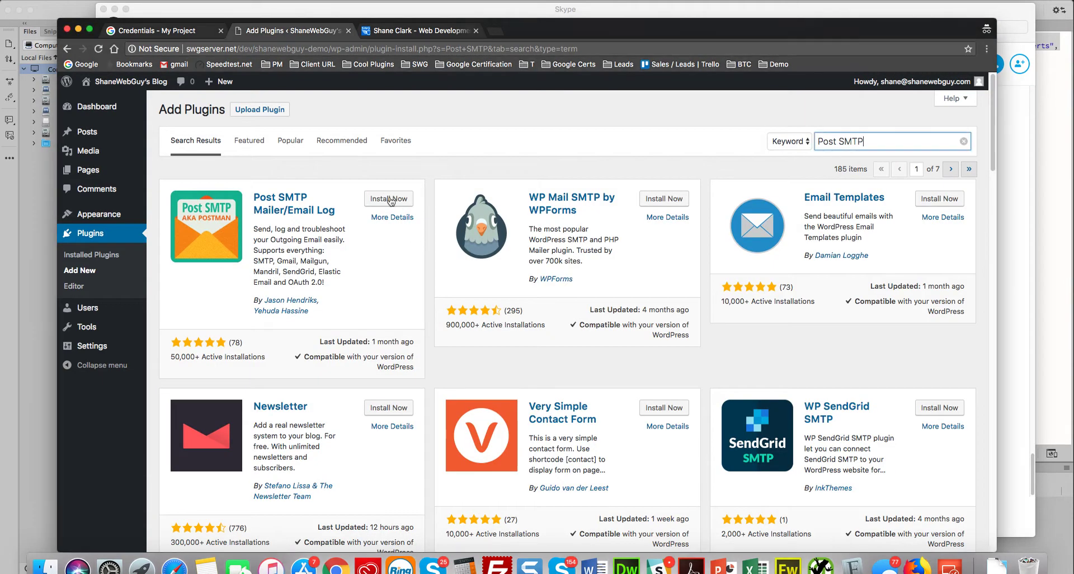
pyautogui.click(389, 199)
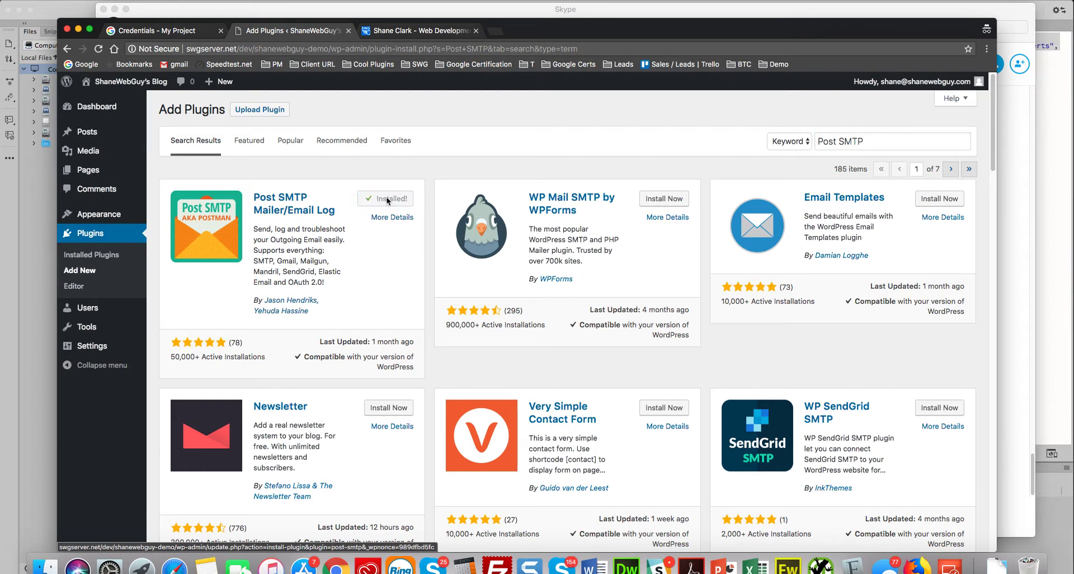
pyautogui.click(391, 200)
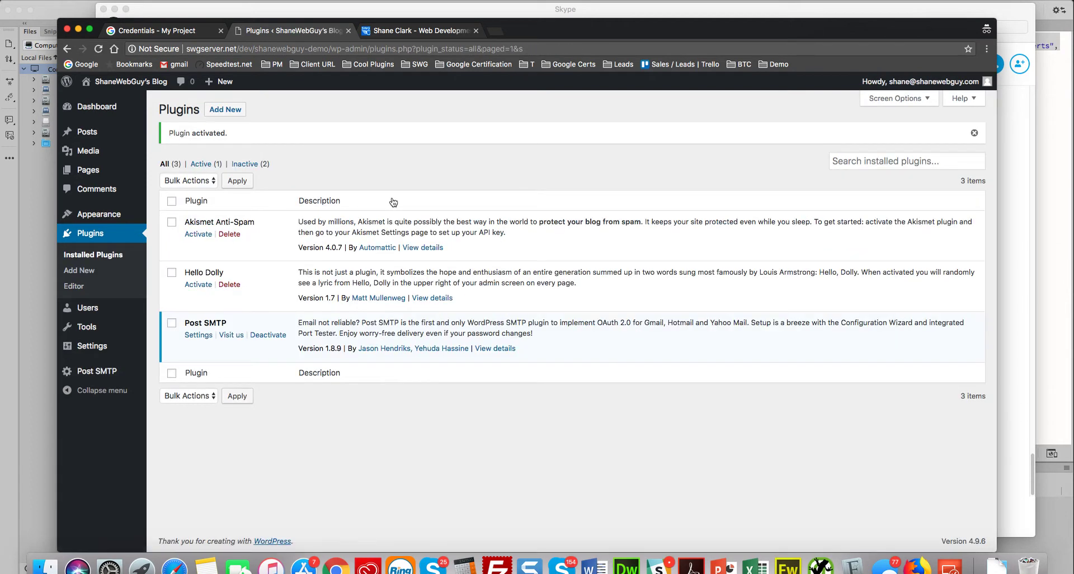
# Open the Post SMTP Settings link from the Plugins list.
pyautogui.click(199, 335)
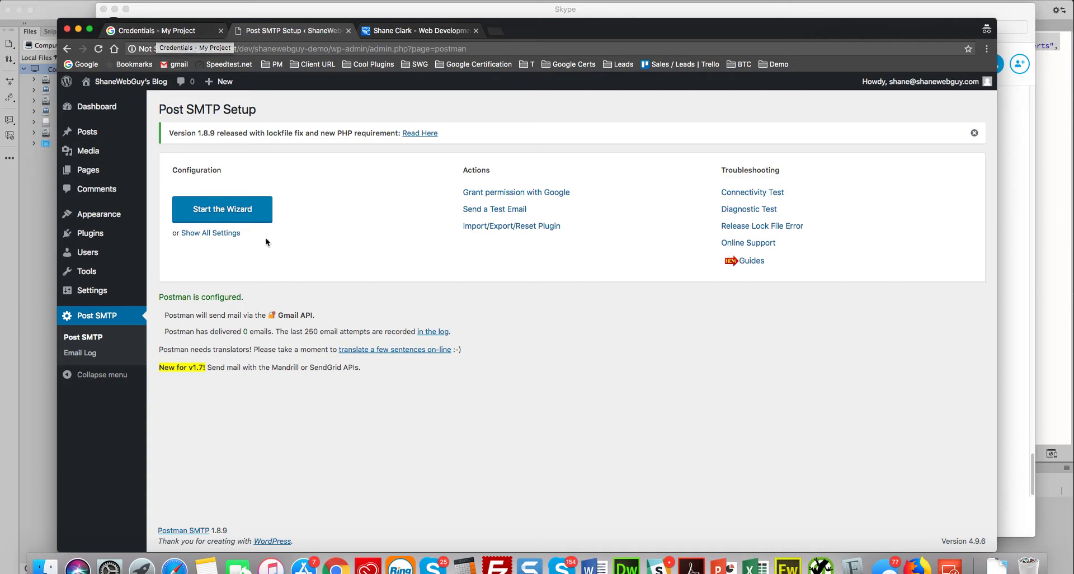
# Launch the Post SMTP setup wizard and confirm the sender email address and name.
pyautogui.click(217, 212)
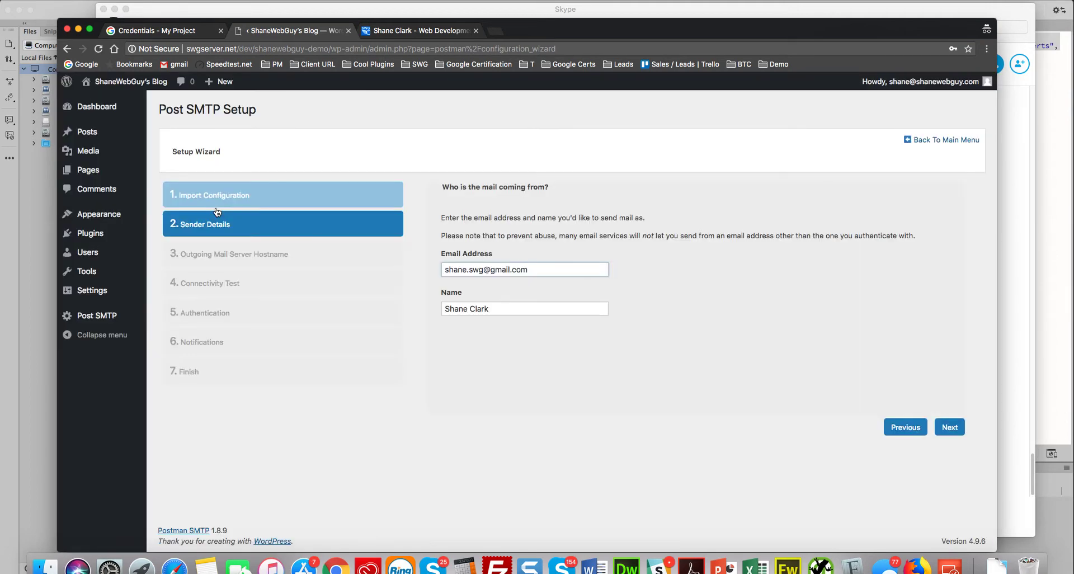
pyautogui.moveTo(609, 269); pyautogui.dragTo(437, 267)
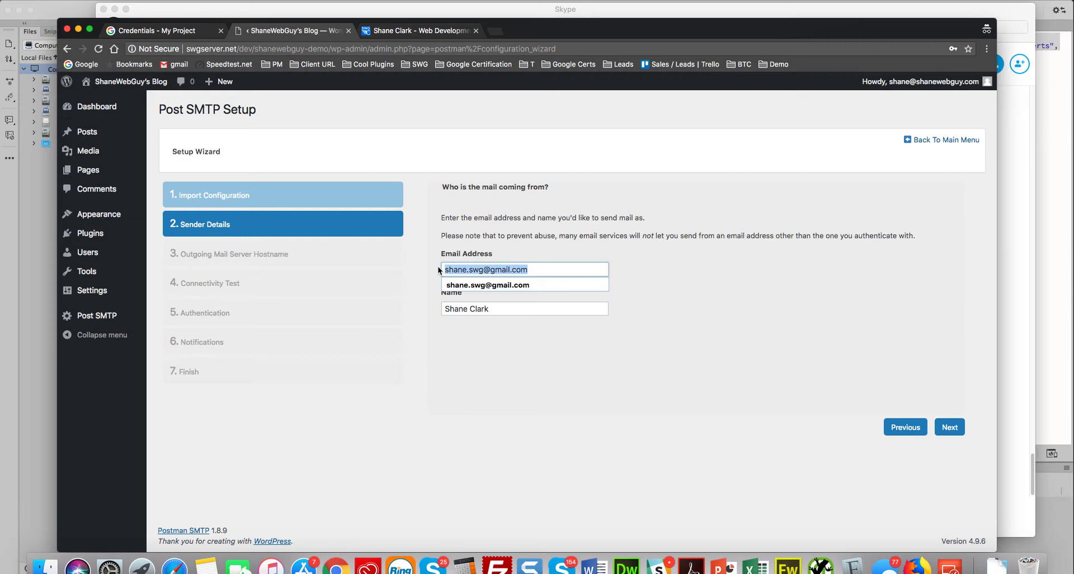
pyautogui.click(493, 283)
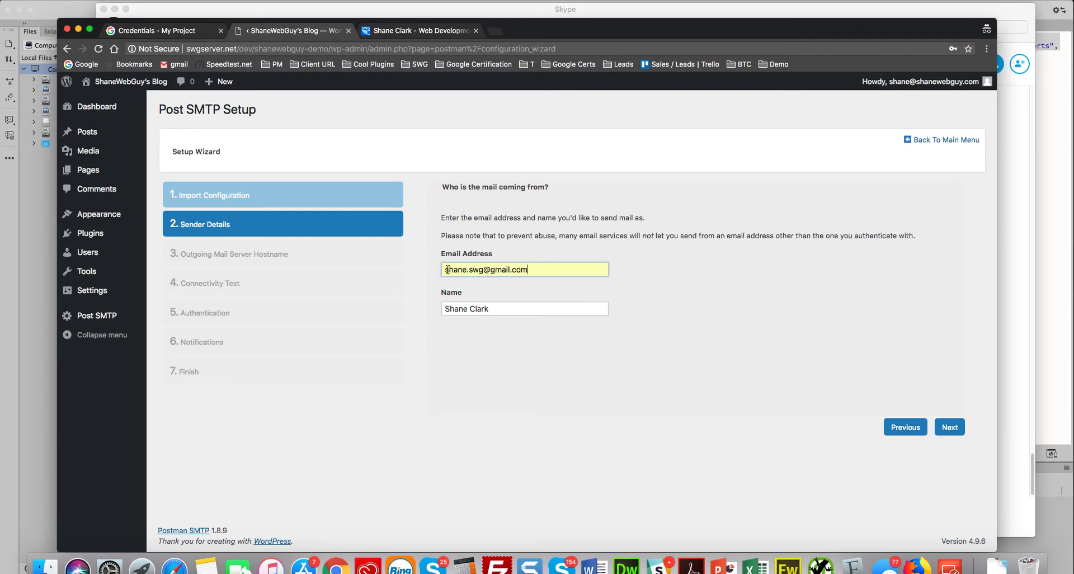
pyautogui.moveTo(544, 270); pyautogui.dragTo(438, 266)
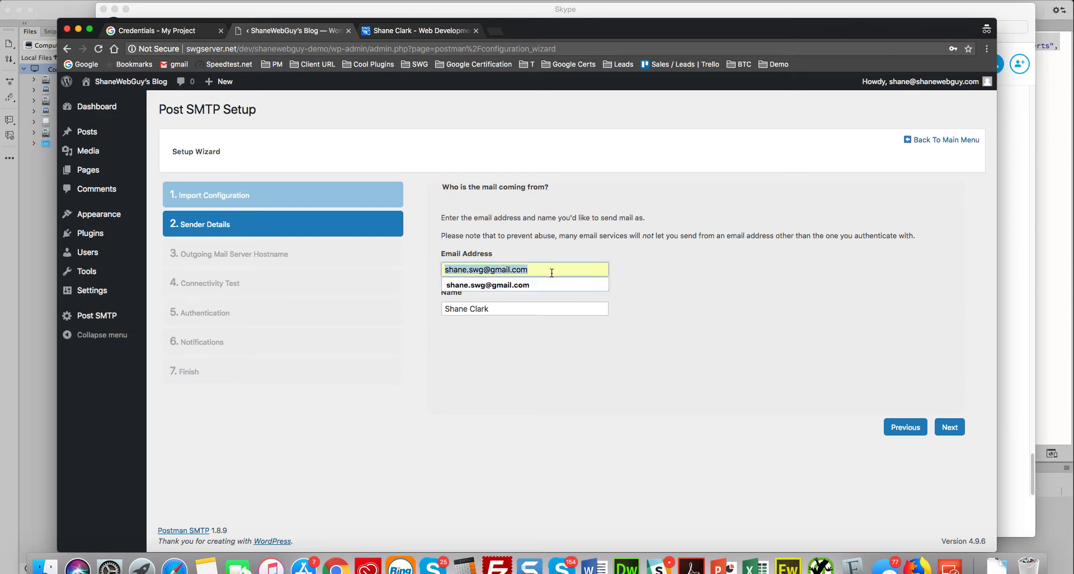
pyautogui.click(694, 292)
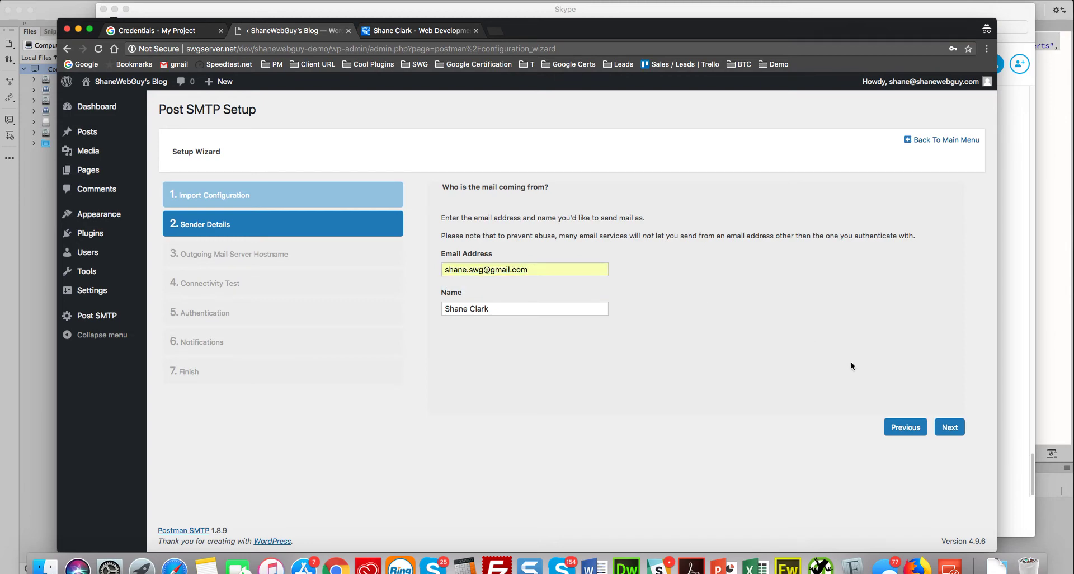
pyautogui.click(950, 428)
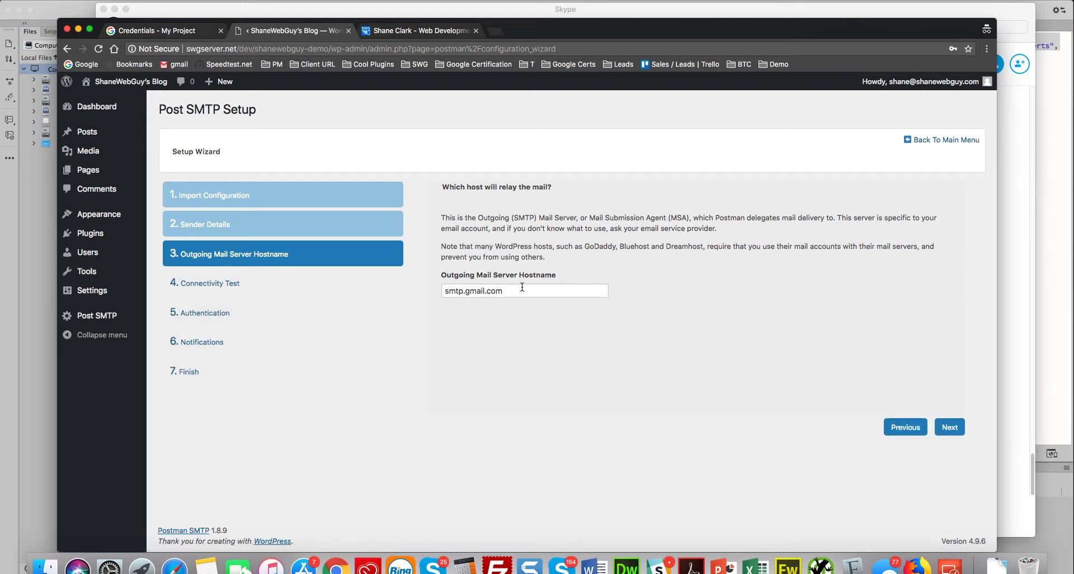
# Keep smtp.gmail.com as the outgoing host and choose Gmail API as the sending method.
pyautogui.moveTo(521, 290); pyautogui.dragTo(432, 291)
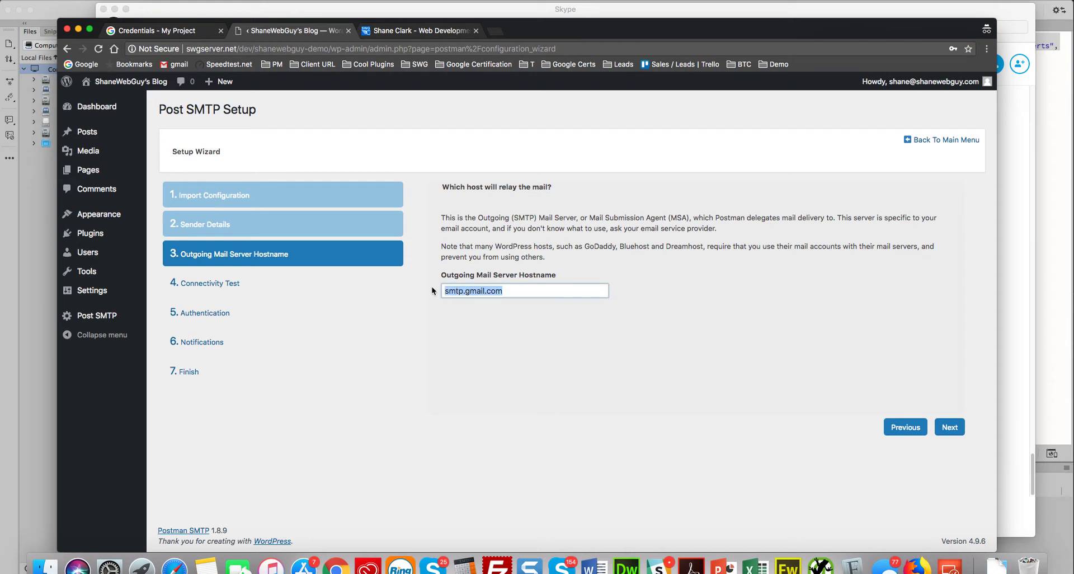
pyautogui.click(950, 428)
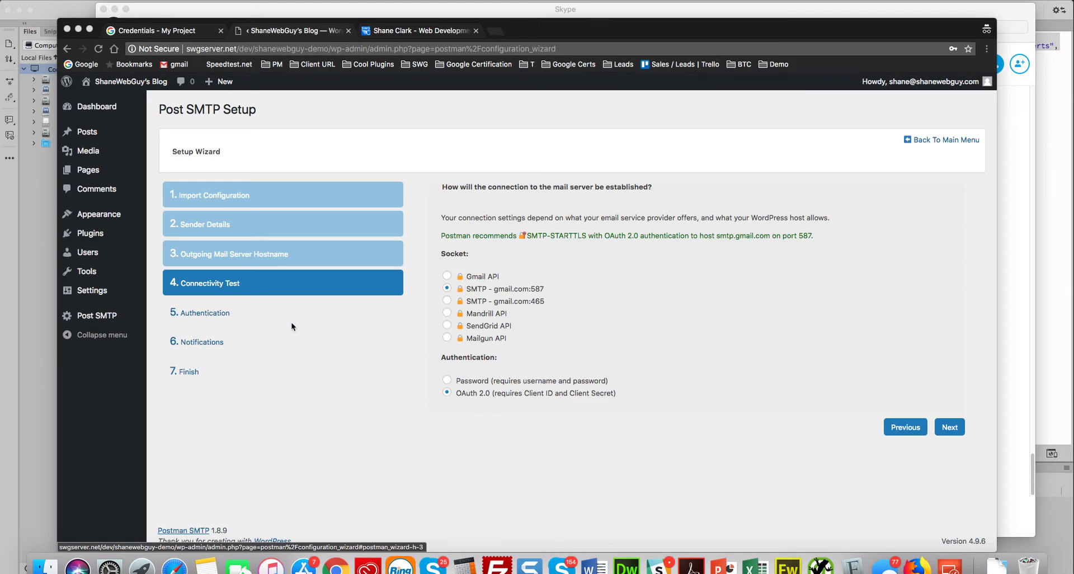
pyautogui.click(447, 277)
pyautogui.click(448, 278)
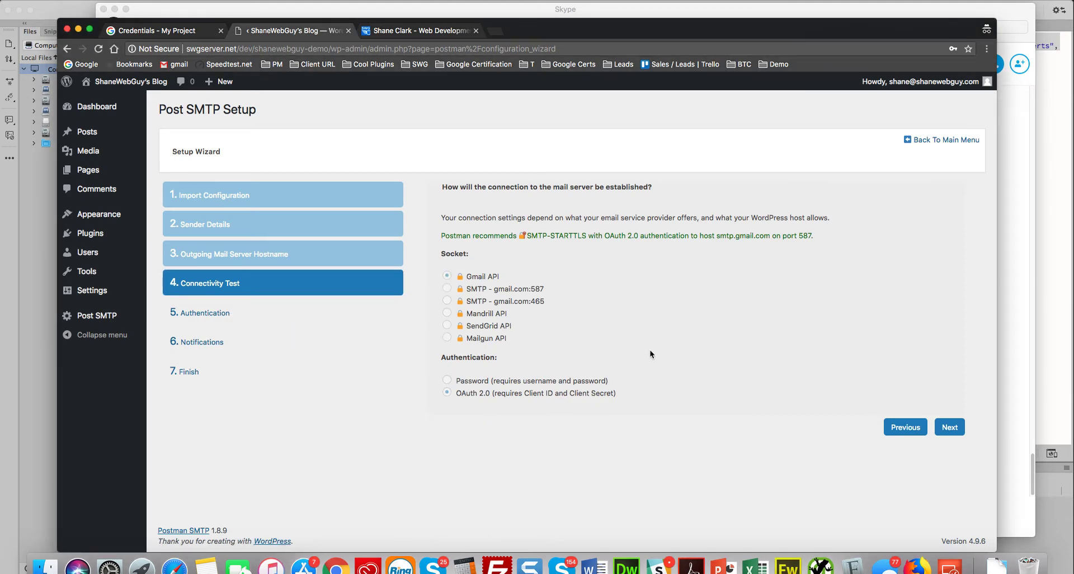
# On the Authentication step, delete the old Client ID and Client Secret values.
pyautogui.click(956, 430)
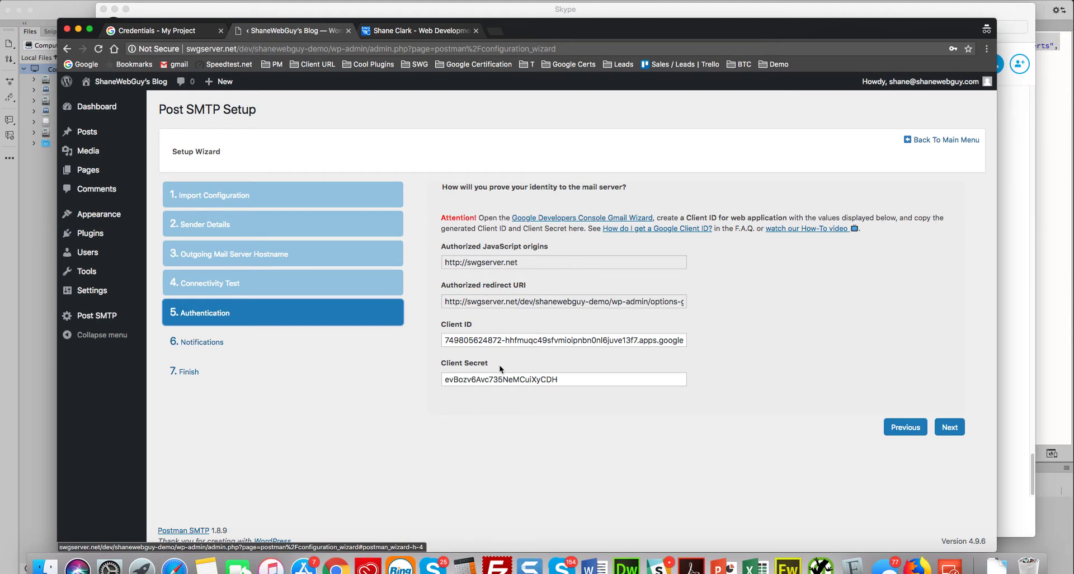
pyautogui.tripleClick(539, 341)
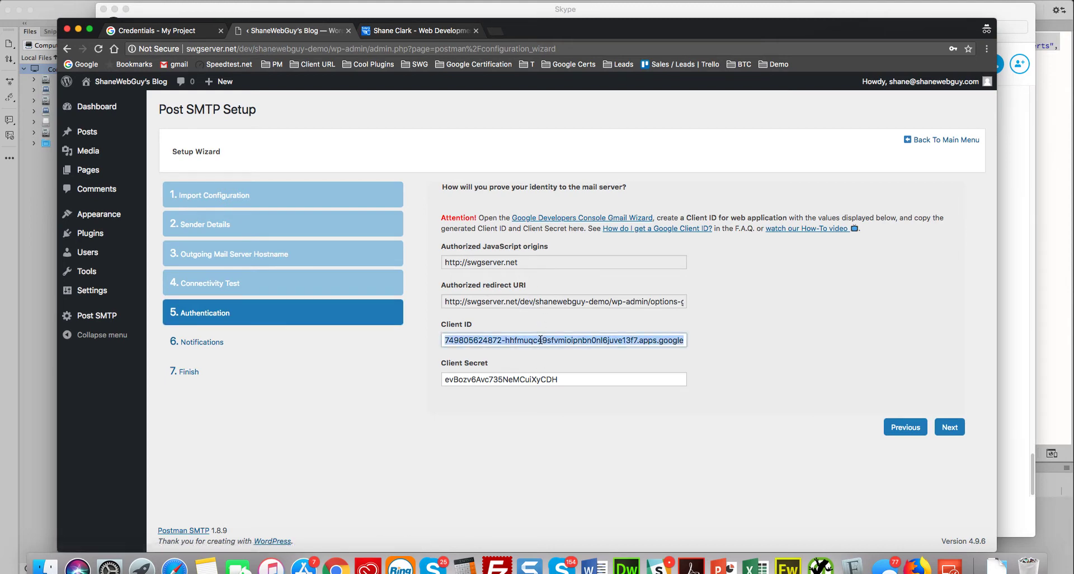
pyautogui.press('BackSpace')
pyautogui.click(575, 379)
pyautogui.moveTo(575, 379); pyautogui.dragTo(410, 370)
pyautogui.press('BackSpace')
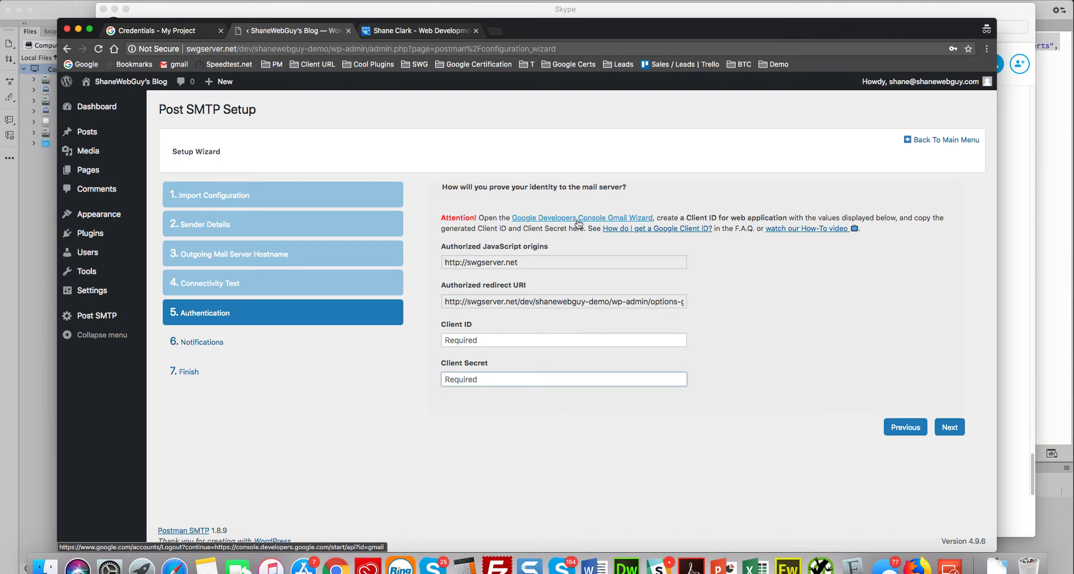
# Use Google's Gmail API wizard to create a new project and reach its Credentials page.
pyautogui.click(579, 223)
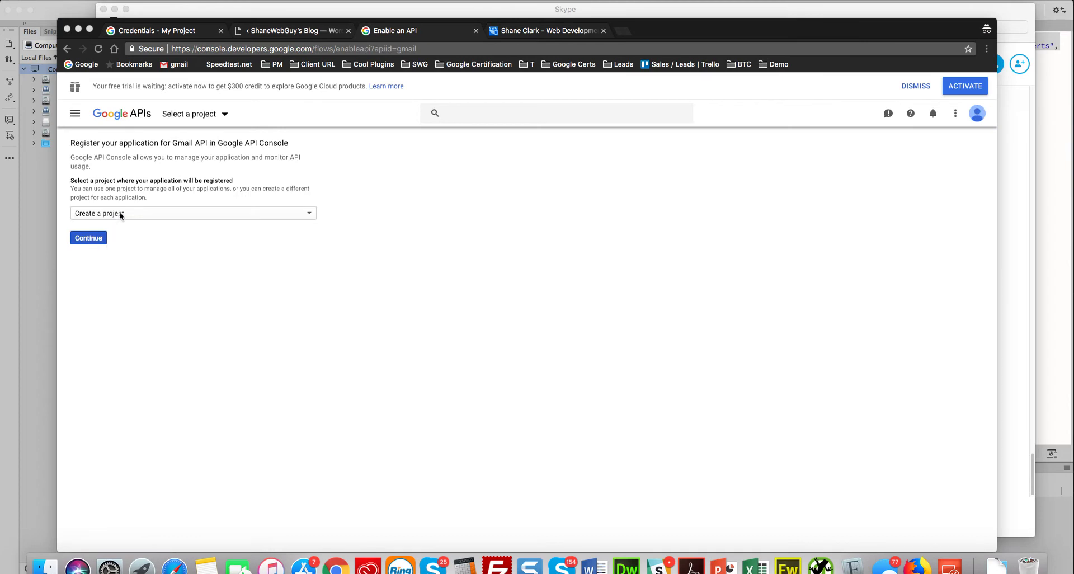
pyautogui.click(86, 238)
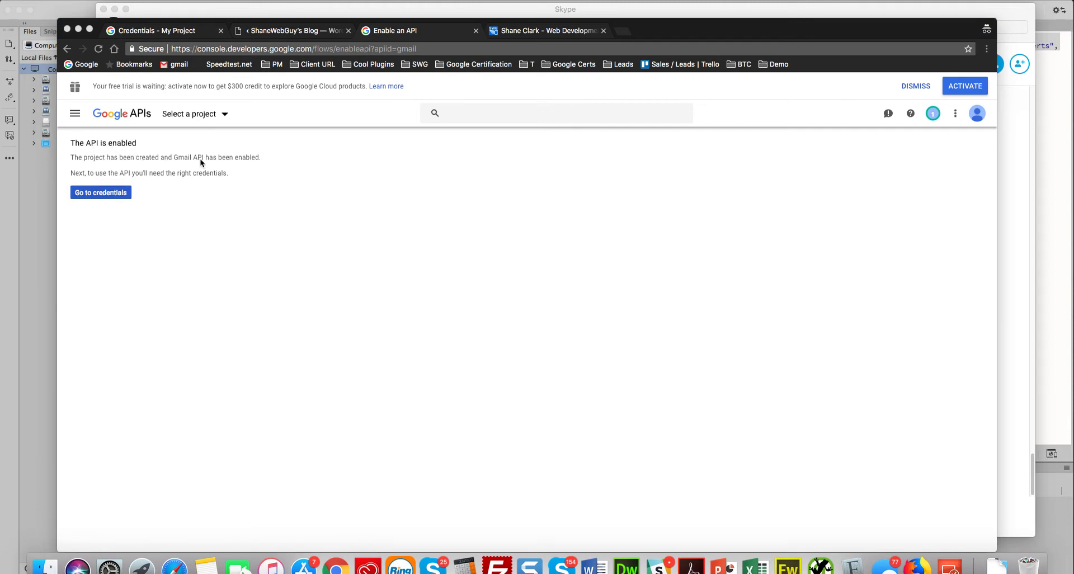
pyautogui.click(103, 193)
pyautogui.click(103, 193)
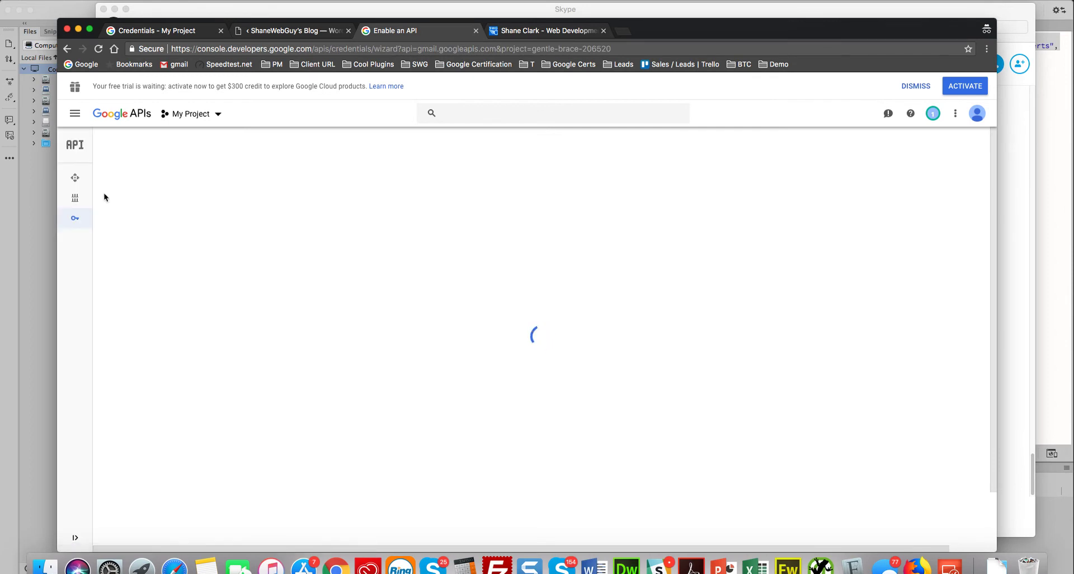
pyautogui.moveTo(84, 216)
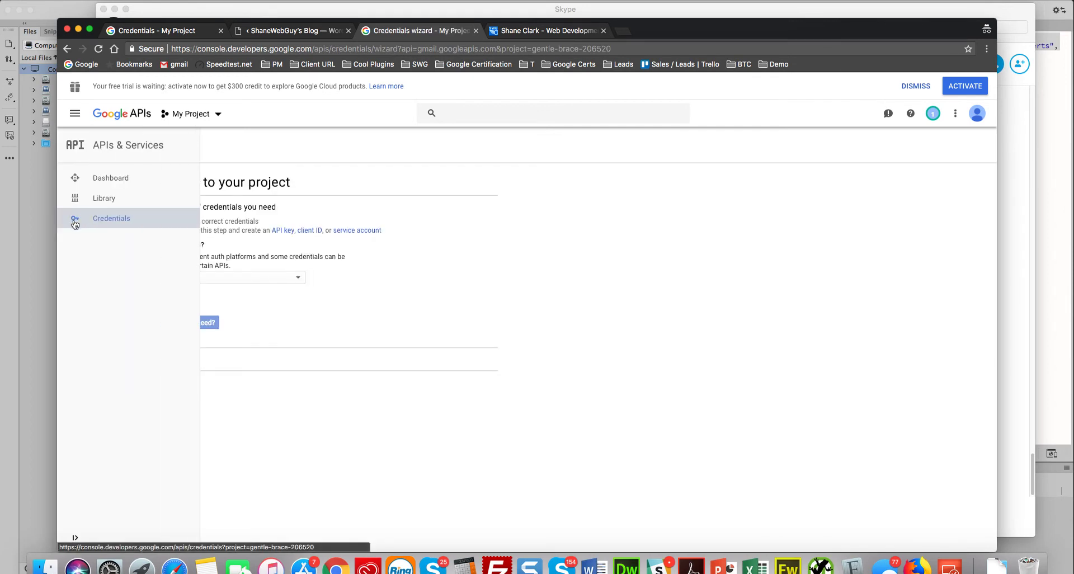
pyautogui.click(114, 219)
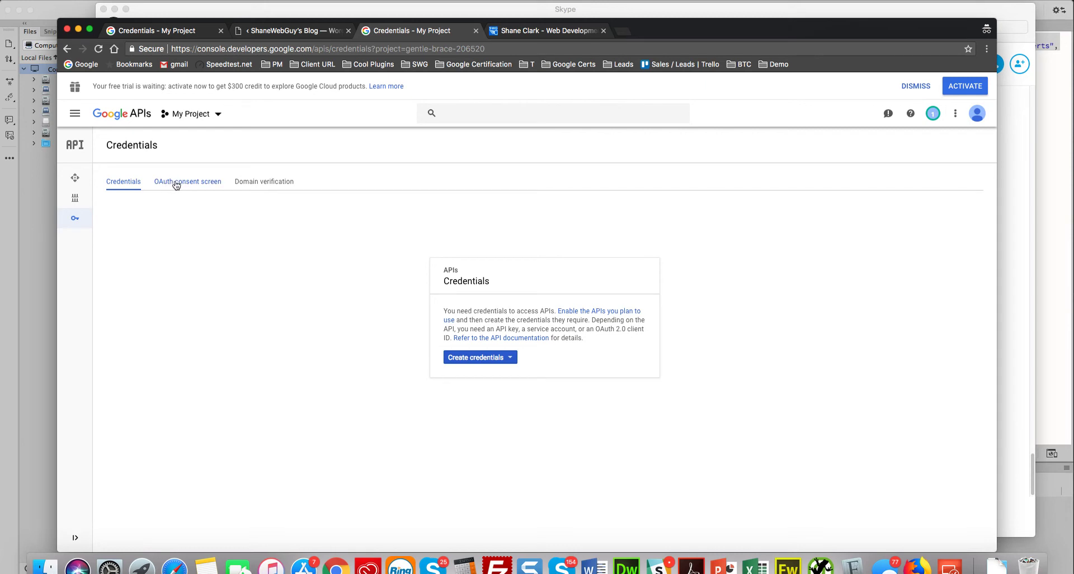
# Enter 'Demo API email' as the OAuth consent screen's product name shown to users.
pyautogui.click(177, 184)
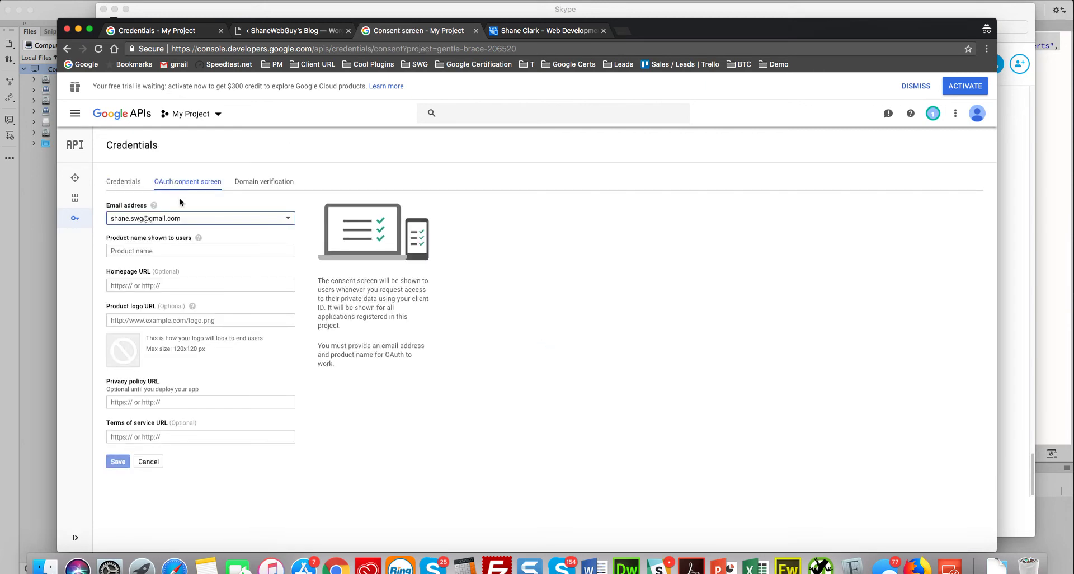
pyautogui.click(175, 253)
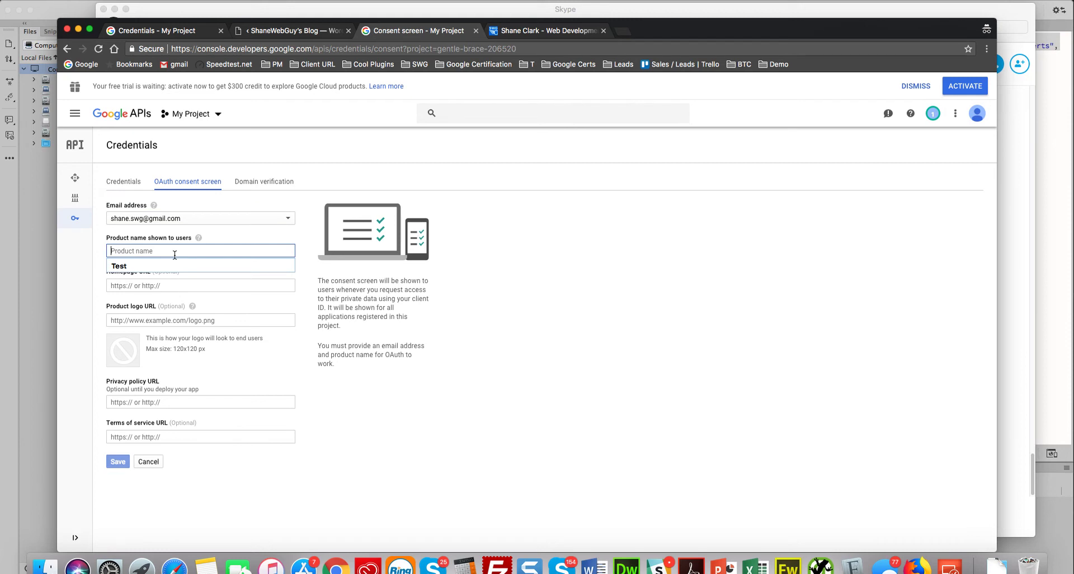
pyautogui.write('Demo A')
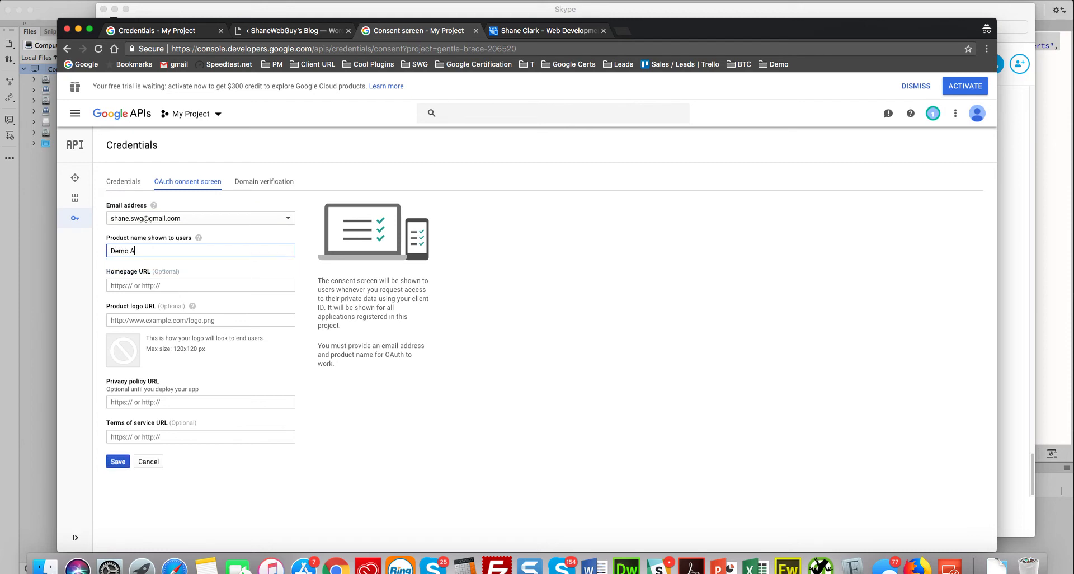
pyautogui.write('PI email')
pyautogui.click(179, 287)
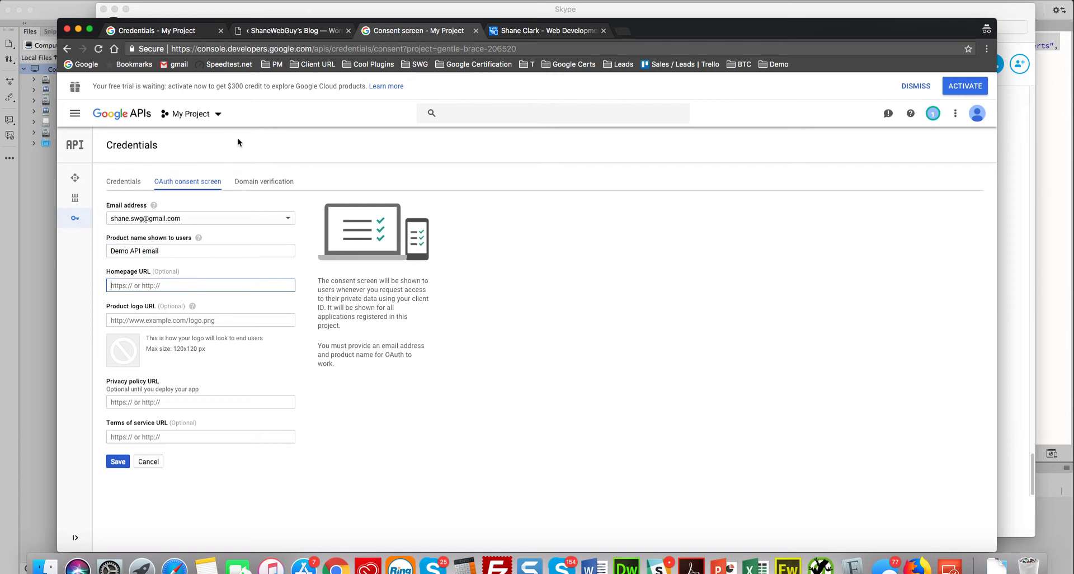
# Paste the WordPress site address as the consent screen's Homepage URL and save it.
pyautogui.click(274, 31)
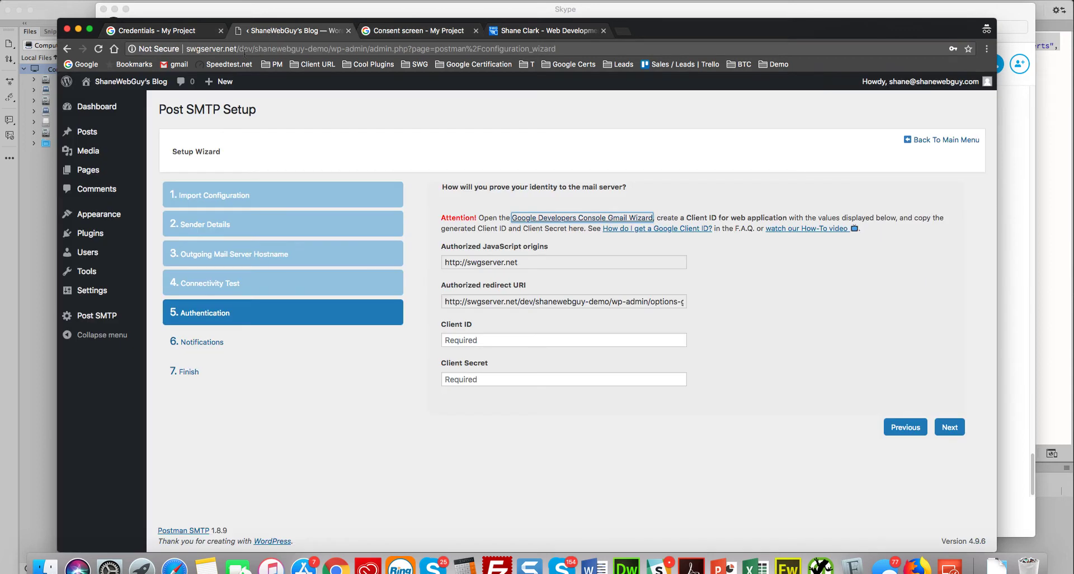
pyautogui.click(330, 48)
pyautogui.rightClick(237, 50)
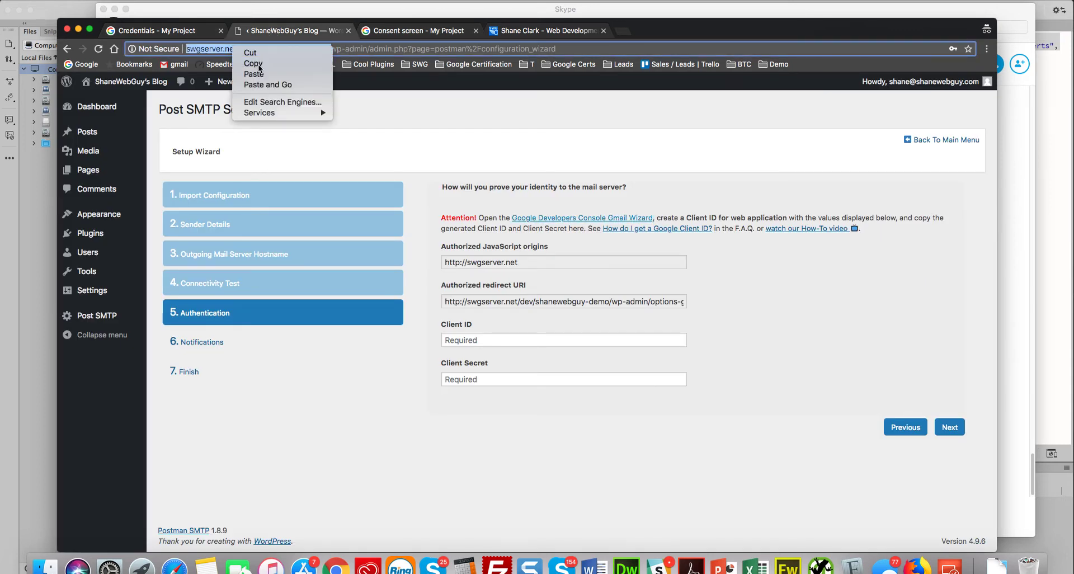
pyautogui.click(253, 63)
pyautogui.click(409, 33)
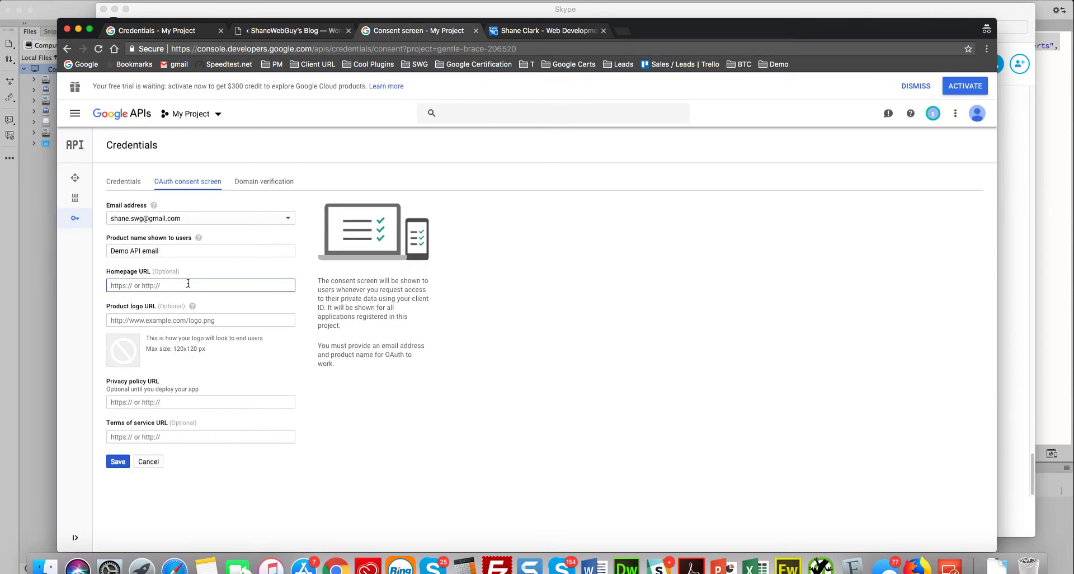
pyautogui.press('super+v')
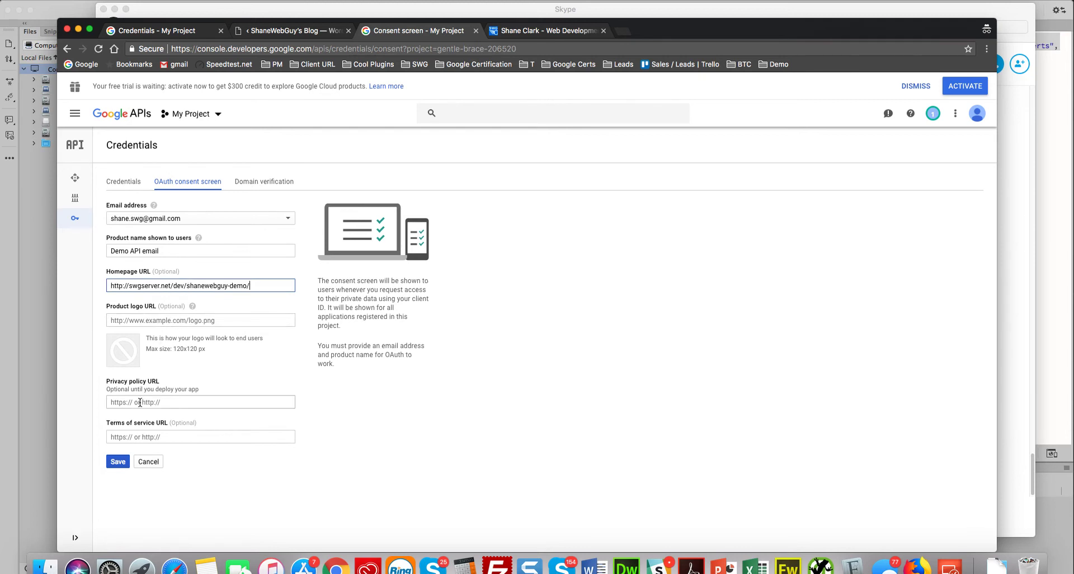
pyautogui.click(138, 402)
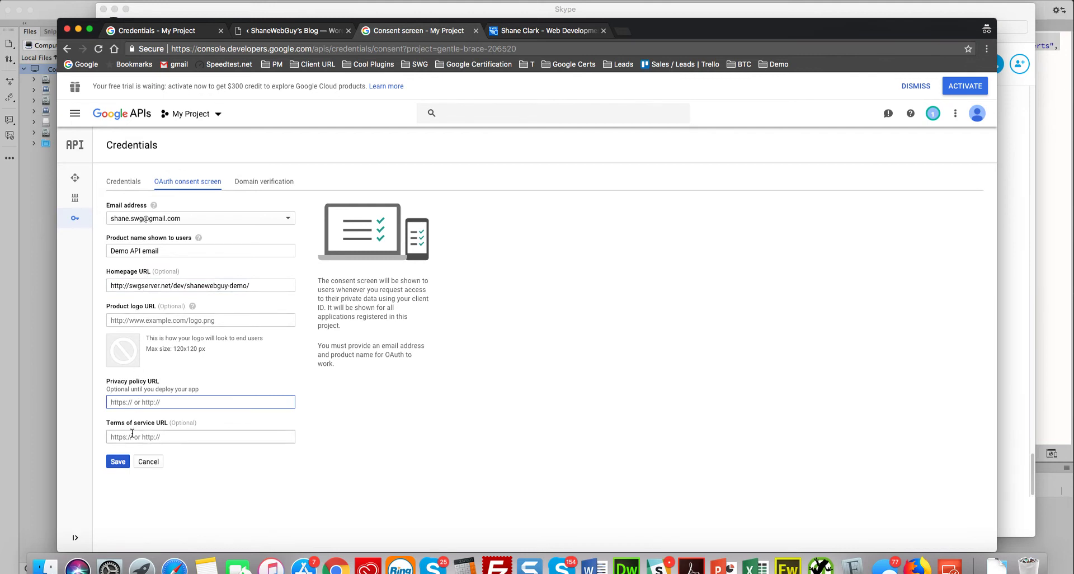
pyautogui.click(118, 462)
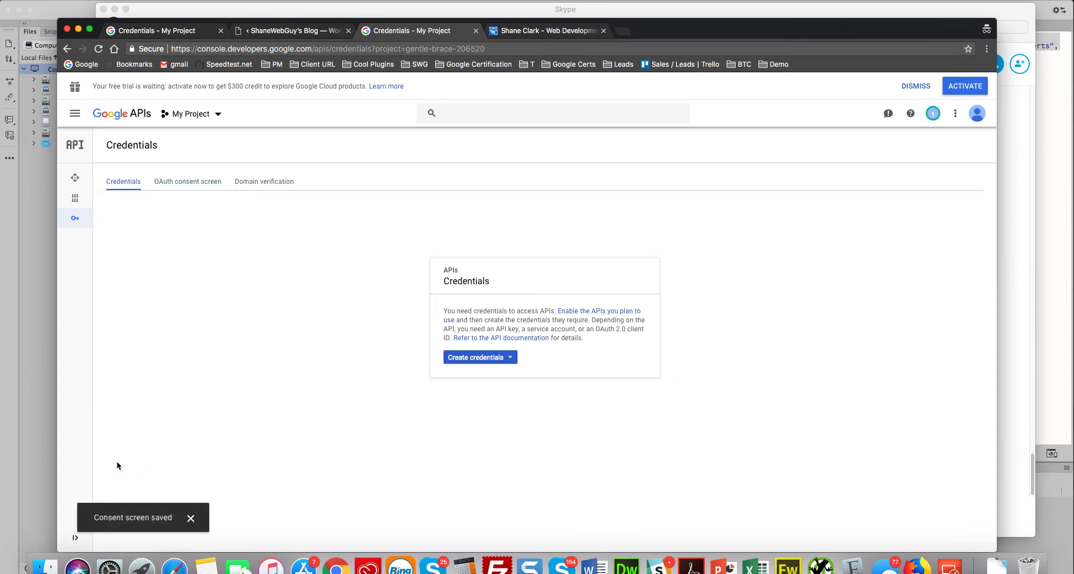
pyautogui.click(473, 358)
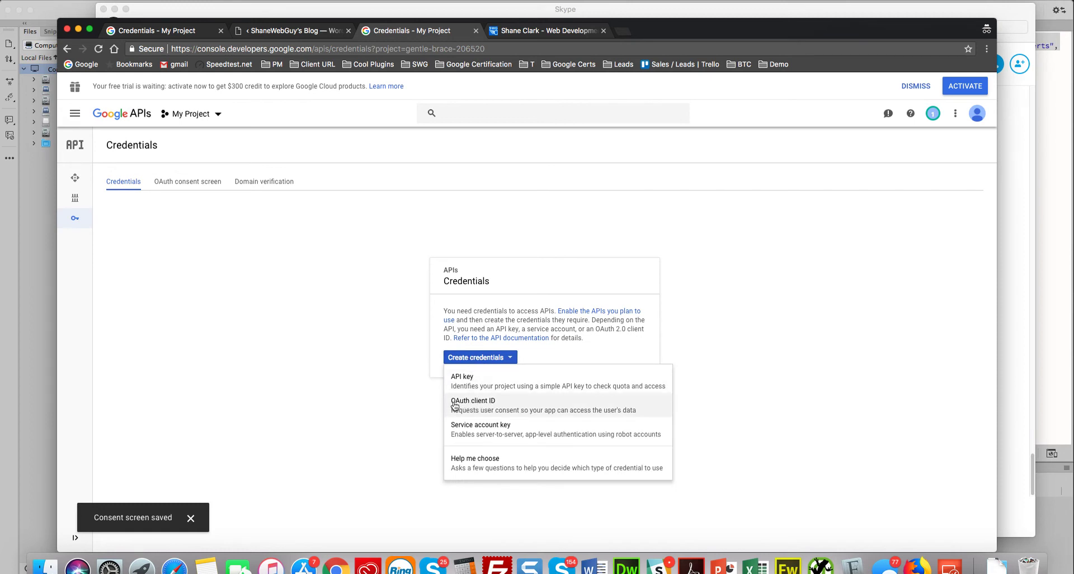
pyautogui.click(477, 403)
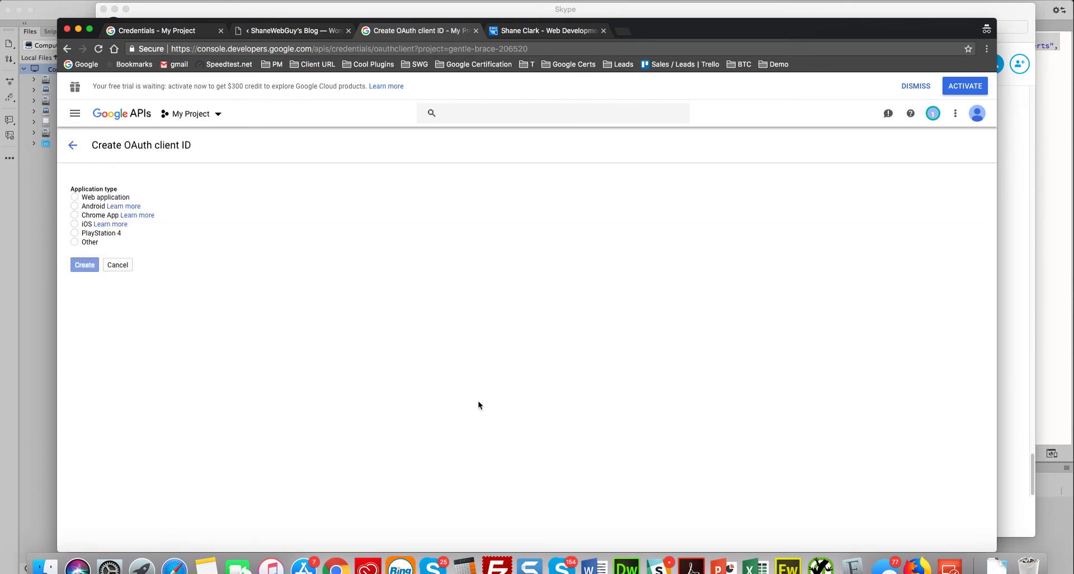
pyautogui.click(74, 197)
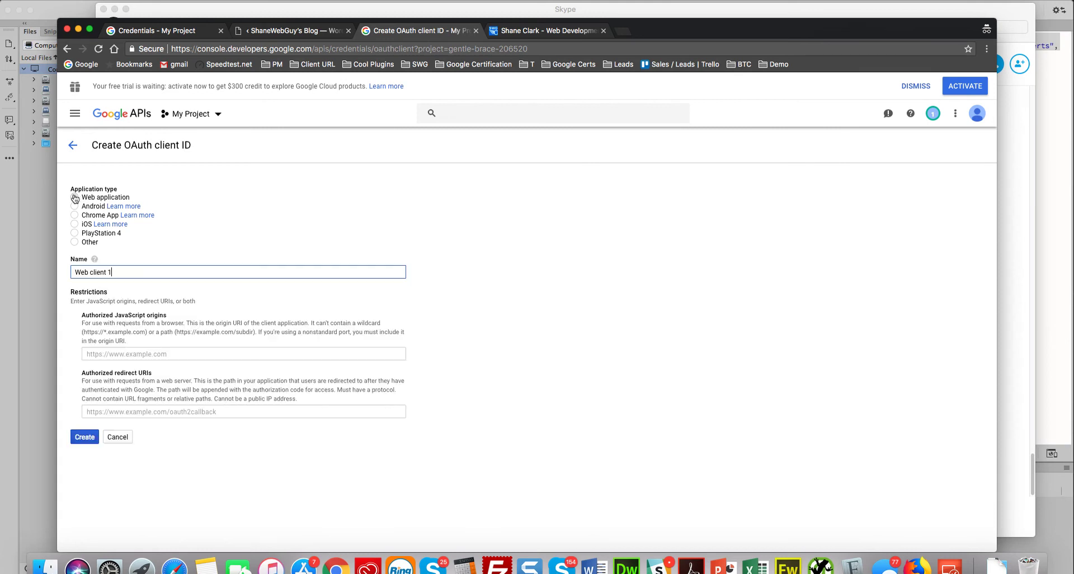
pyautogui.click(140, 356)
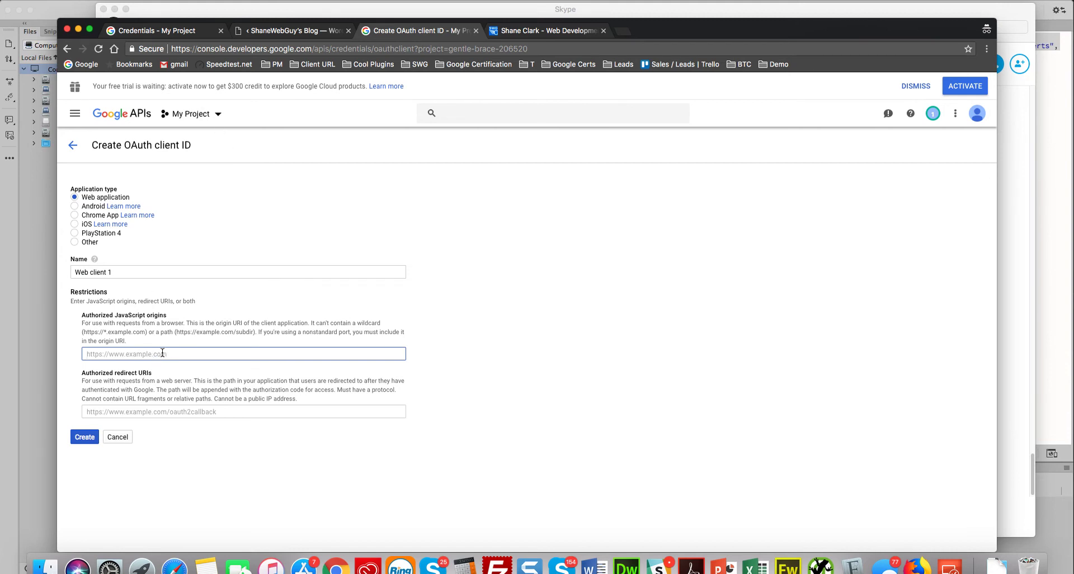
pyautogui.click(182, 30)
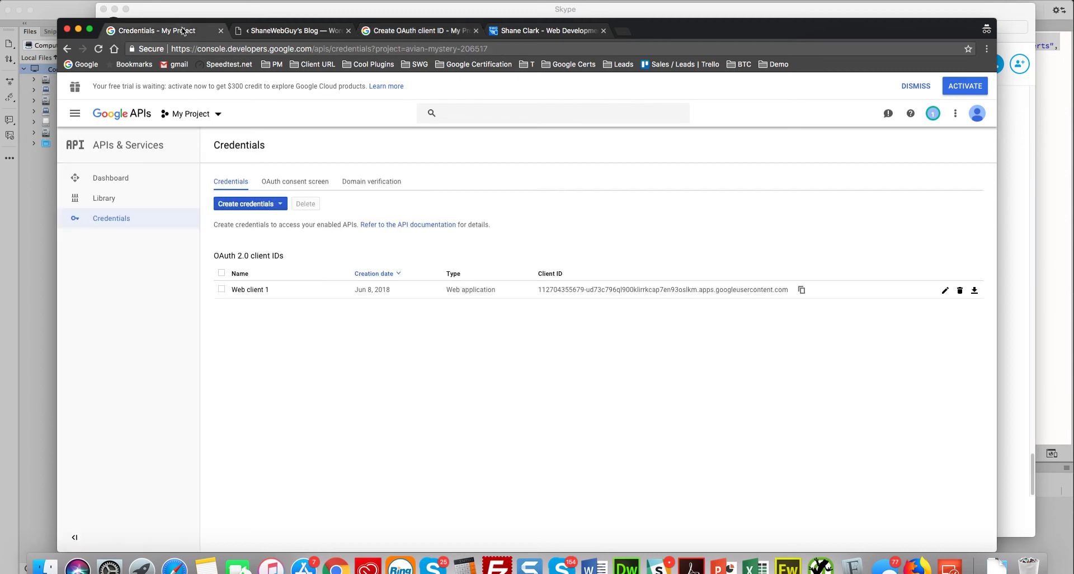
pyautogui.click(277, 31)
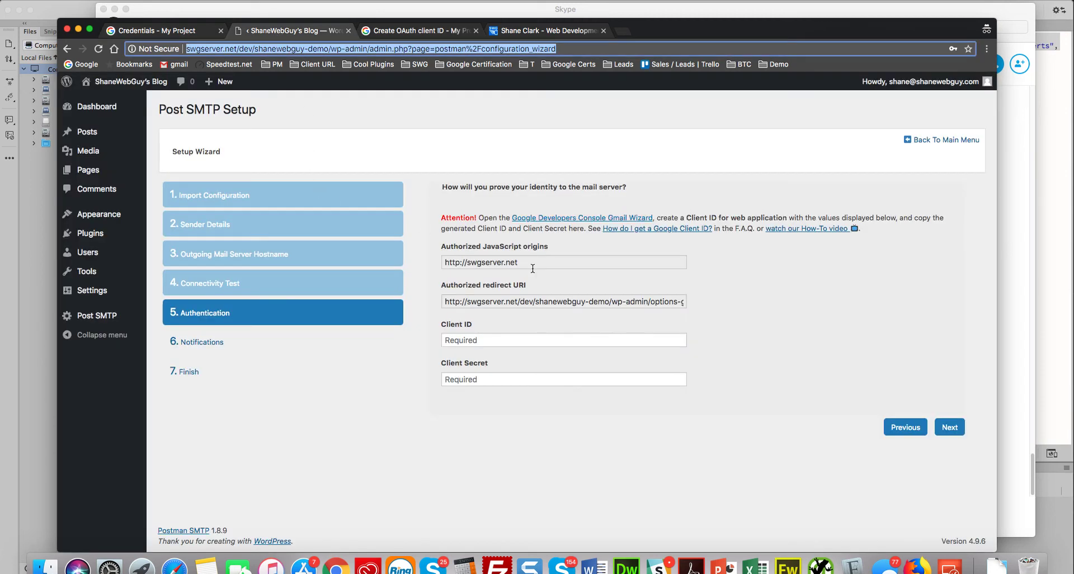
pyautogui.moveTo(531, 263); pyautogui.dragTo(444, 263)
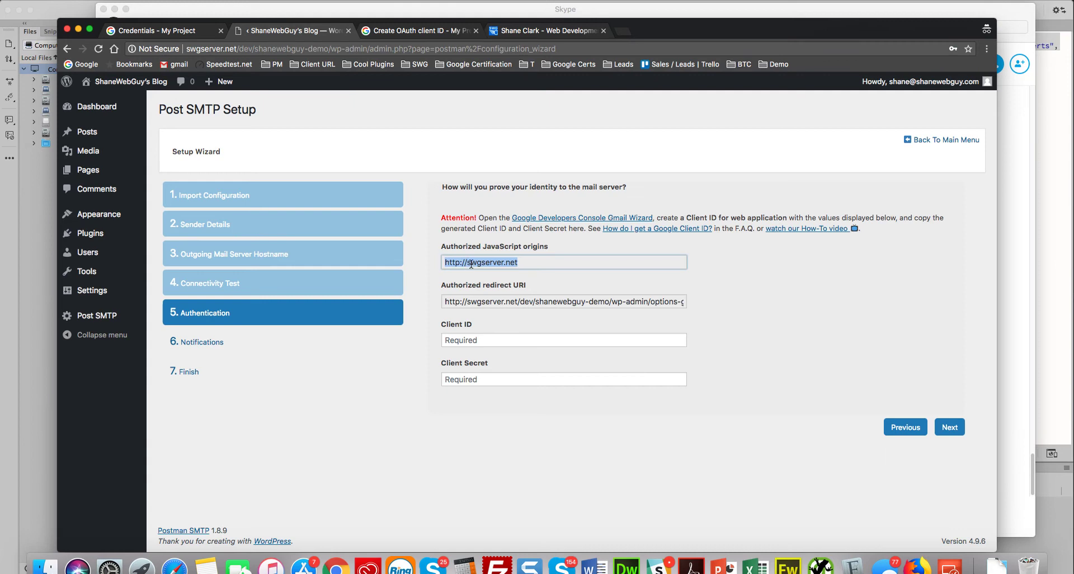
pyautogui.rightClick(468, 261)
pyautogui.click(489, 282)
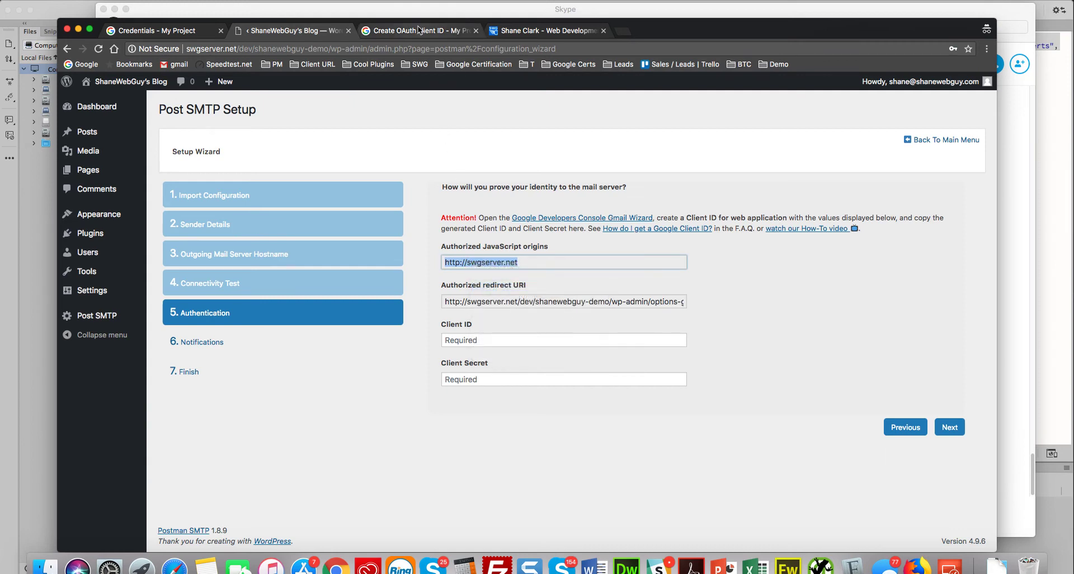
pyautogui.click(419, 30)
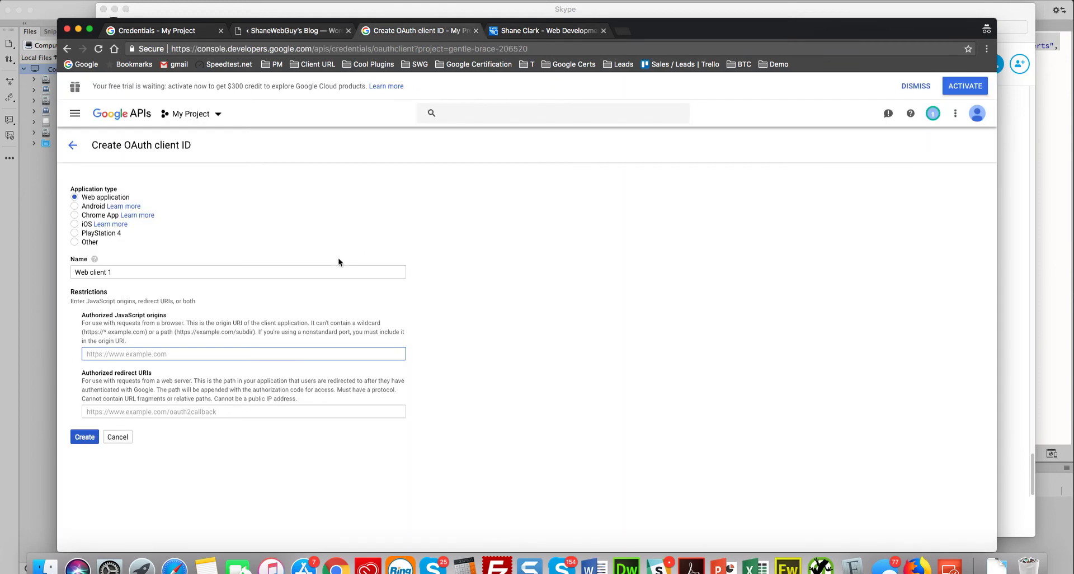
pyautogui.rightClick(152, 353)
pyautogui.click(168, 404)
# Name the client 'Demo Email API' and add Post SMTP's authorized redirect URI.
pyautogui.click(121, 273)
pyautogui.moveTo(121, 273); pyautogui.dragTo(69, 271)
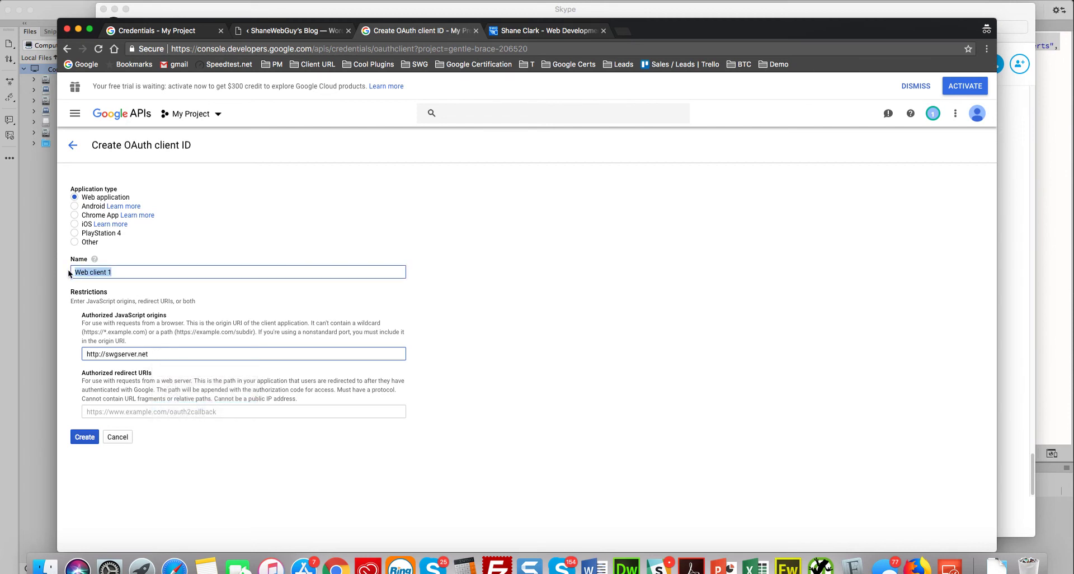
pyautogui.write('Demo Email API')
pyautogui.click(296, 30)
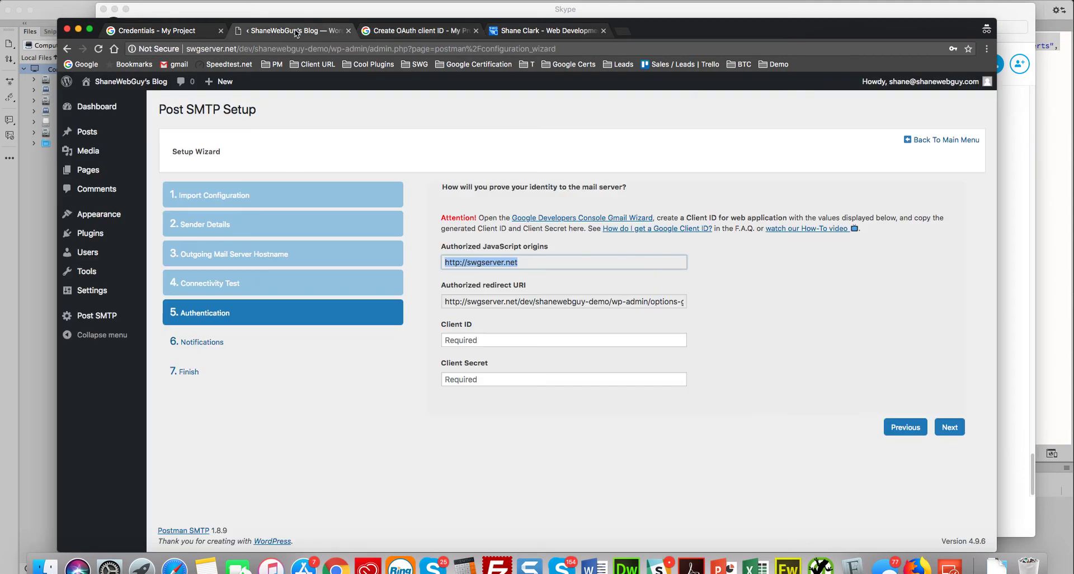
pyautogui.click(505, 301)
pyautogui.rightClick(505, 302)
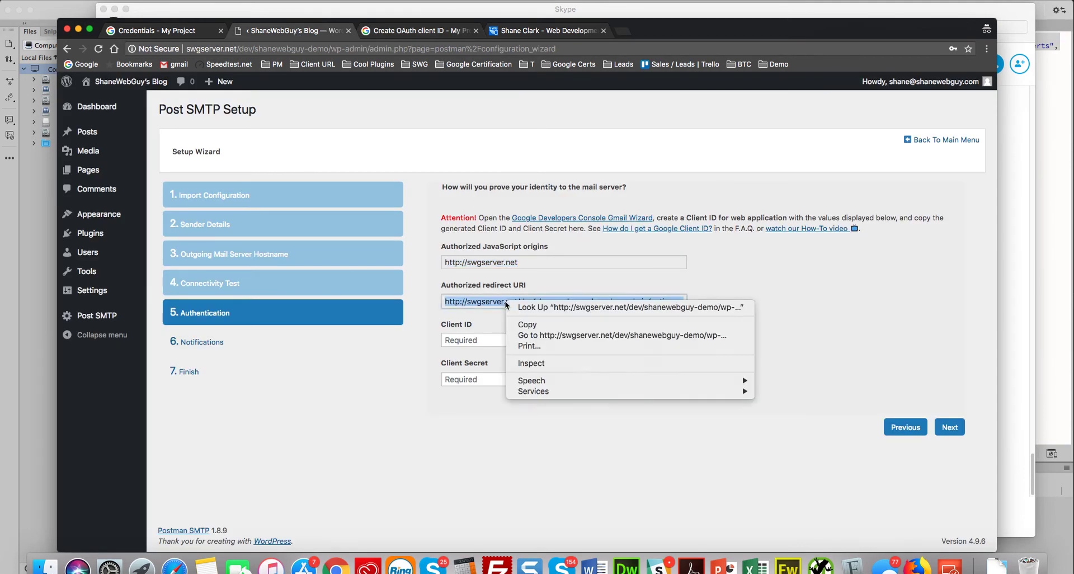
pyautogui.click(527, 325)
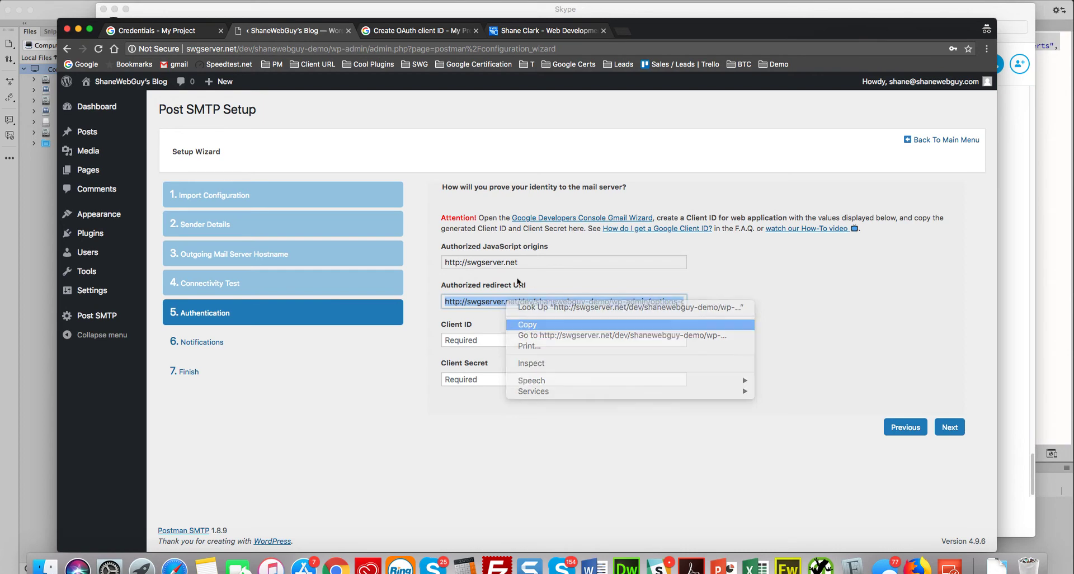
pyautogui.click(416, 30)
pyautogui.click(141, 411)
pyautogui.rightClick(140, 411)
pyautogui.click(162, 466)
# Create the OAuth client and paste its client ID into the wizard's Client ID field.
pyautogui.click(98, 440)
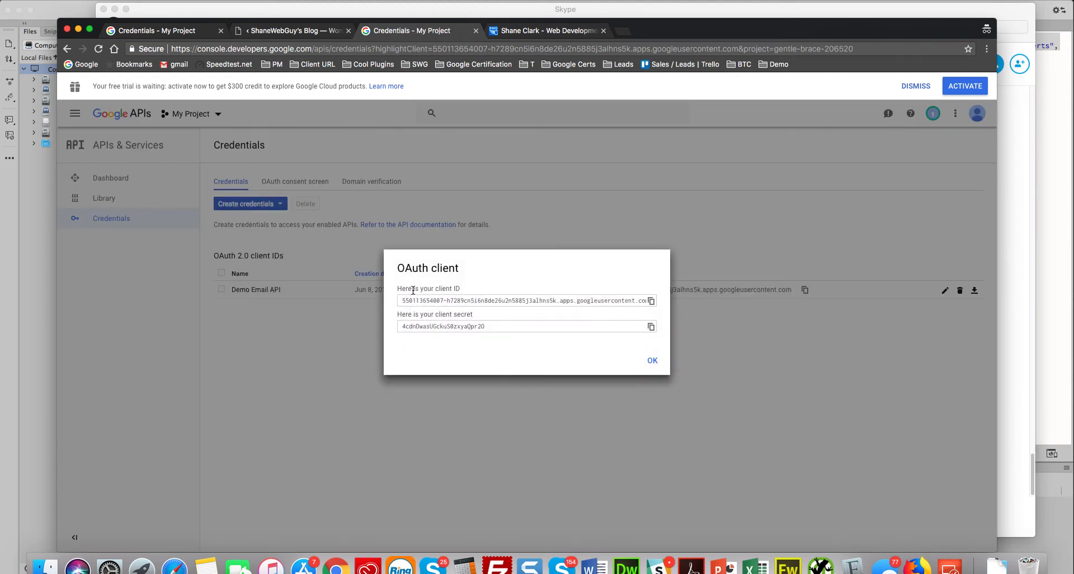
pyautogui.tripleClick(440, 301)
pyautogui.rightClick(440, 300)
pyautogui.click(461, 323)
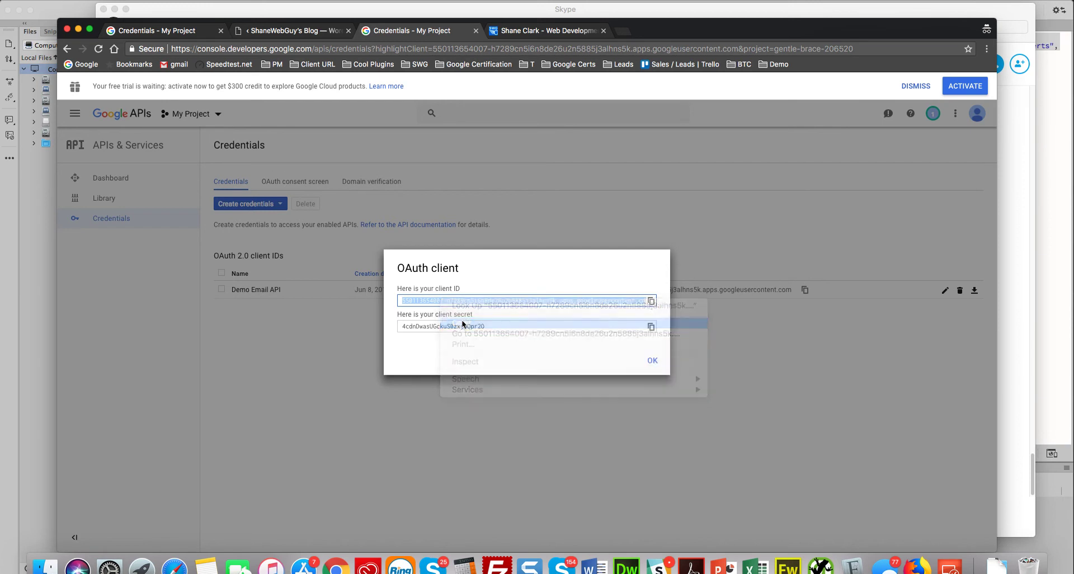
pyautogui.click(286, 30)
pyautogui.click(490, 340)
pyautogui.press('super+v')
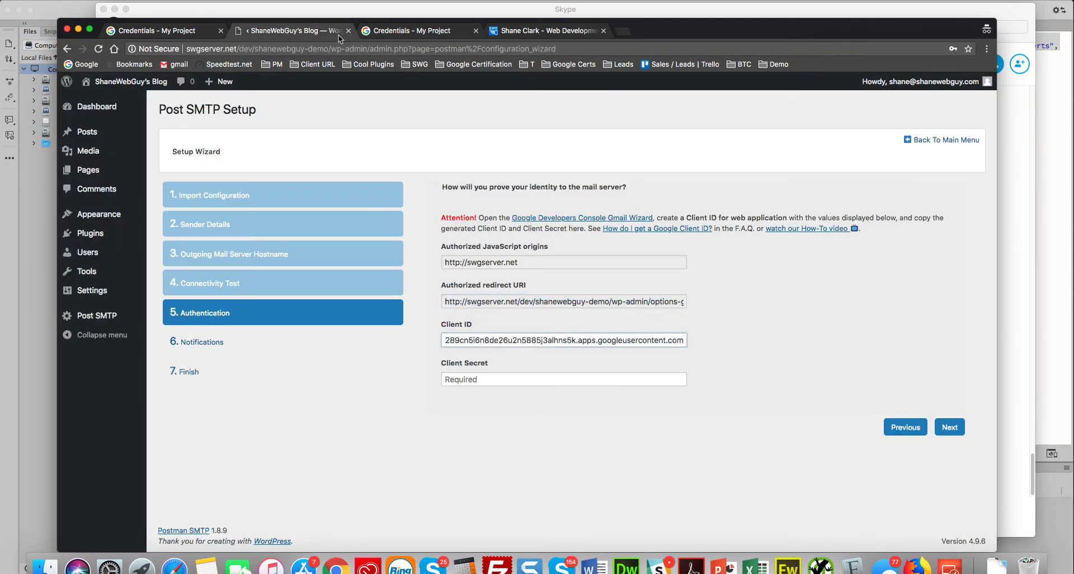
# Copy the OAuth client secret into the wizard's Client Secret field.
pyautogui.click(394, 32)
pyautogui.click(486, 327)
pyautogui.rightClick(487, 325)
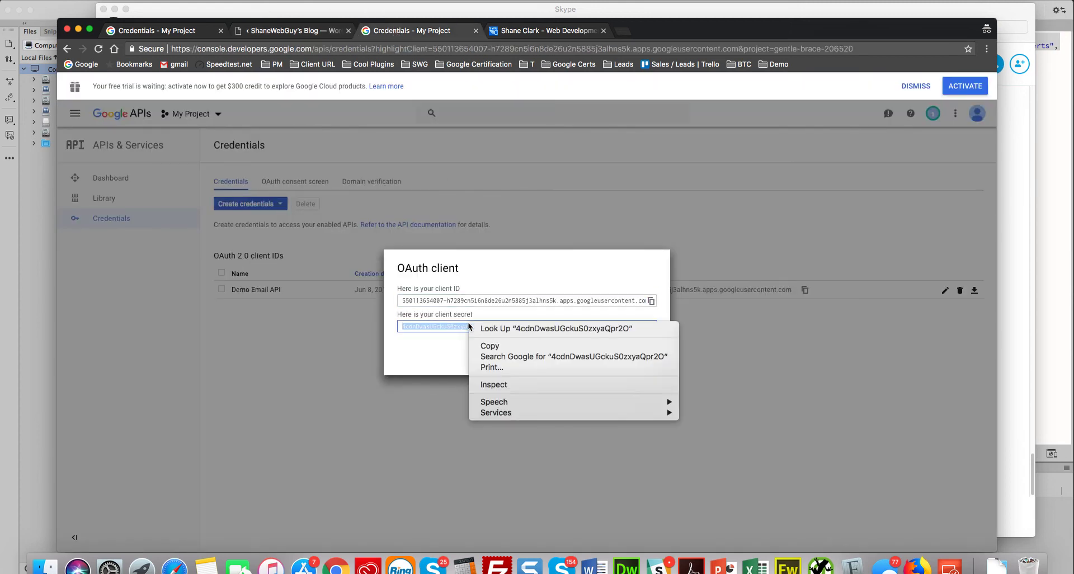
pyautogui.click(490, 347)
pyautogui.click(313, 31)
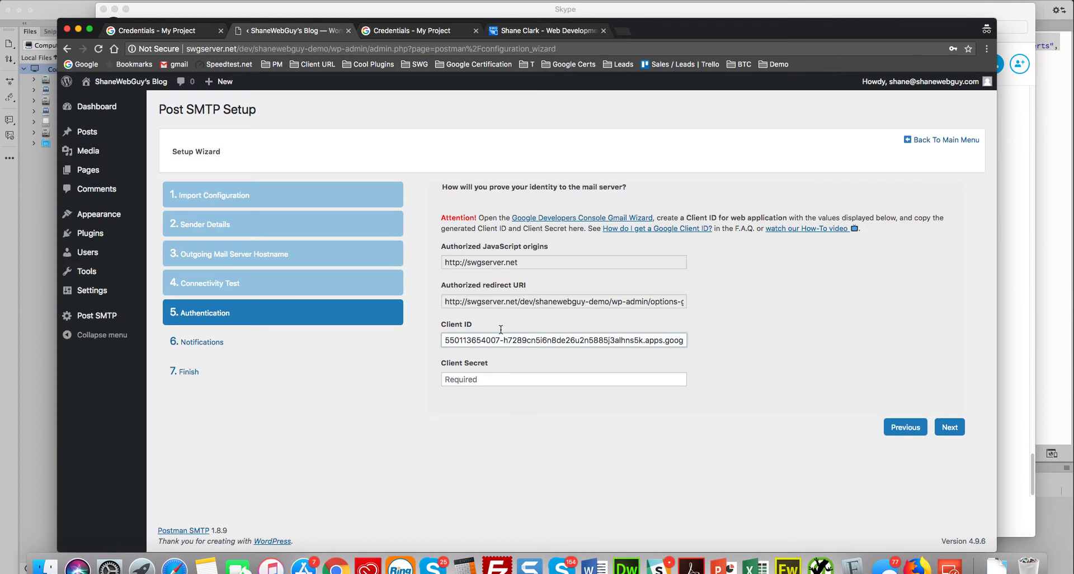
pyautogui.click(489, 380)
pyautogui.rightClick(489, 380)
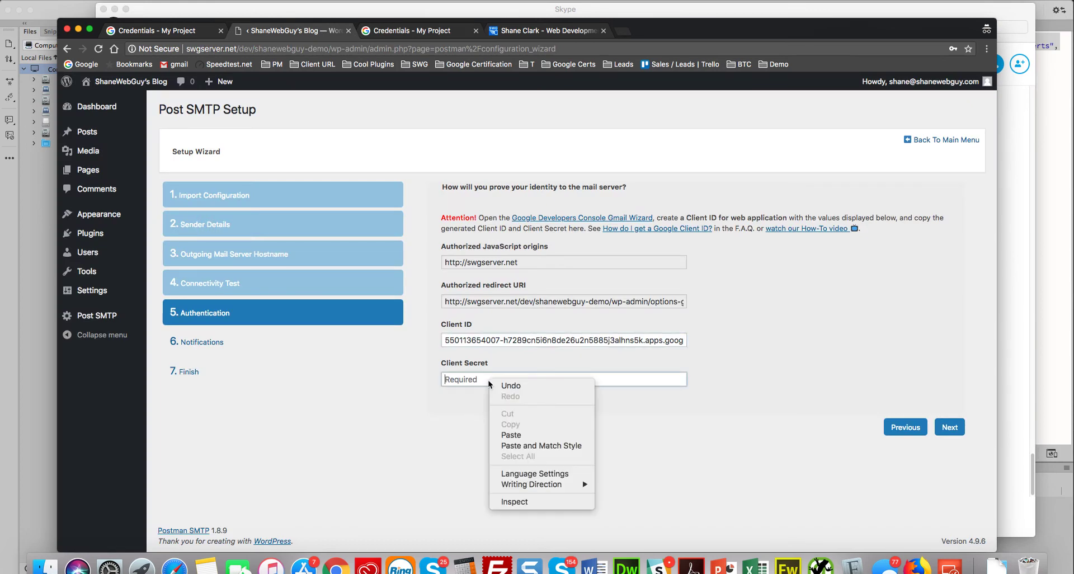
pyautogui.click(518, 439)
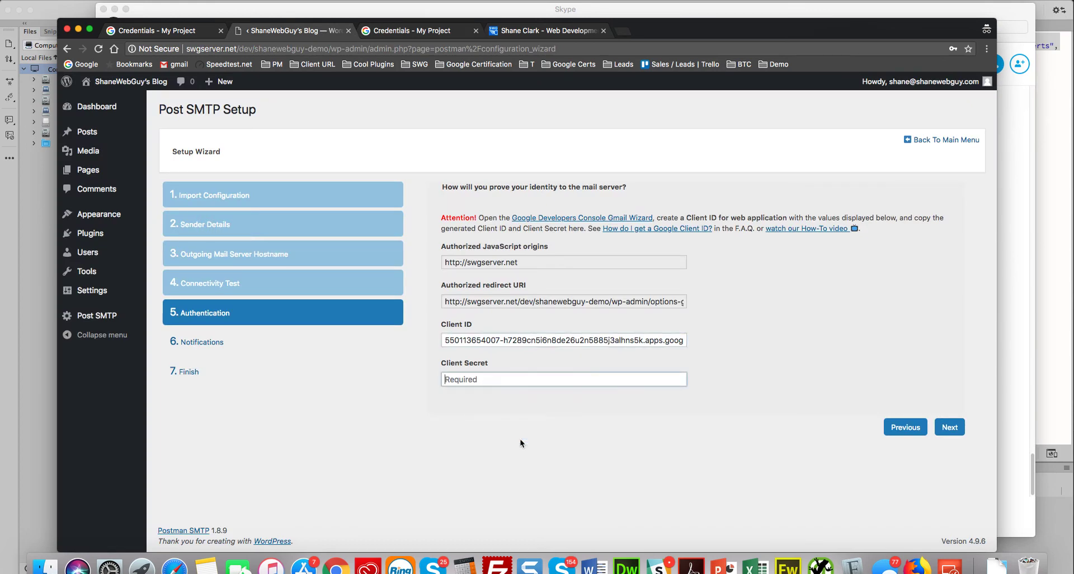
# Advance past Notifications and finish the Post SMTP wizard to save its settings.
pyautogui.click(949, 428)
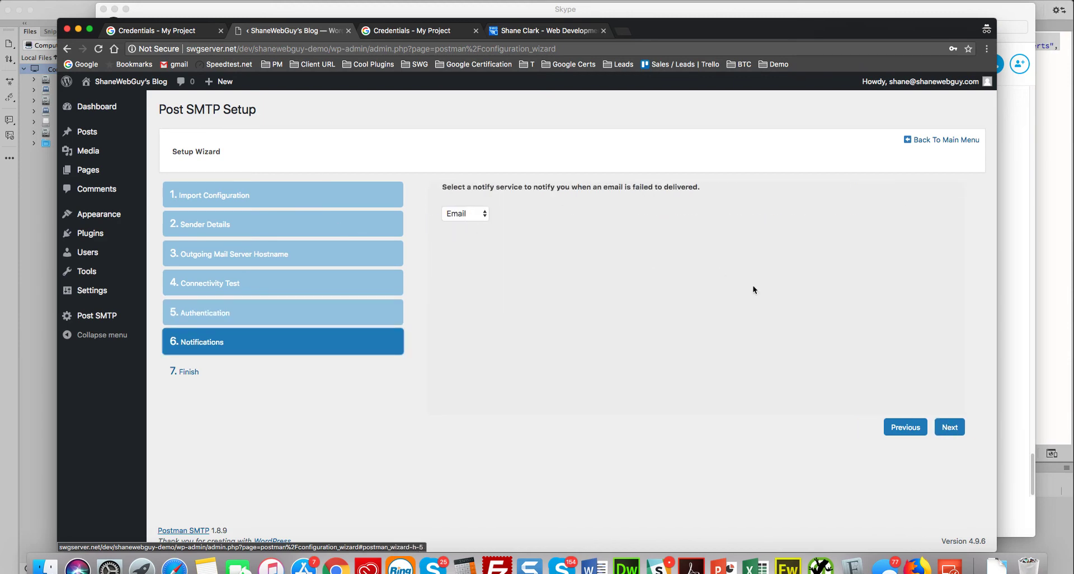
pyautogui.click(951, 428)
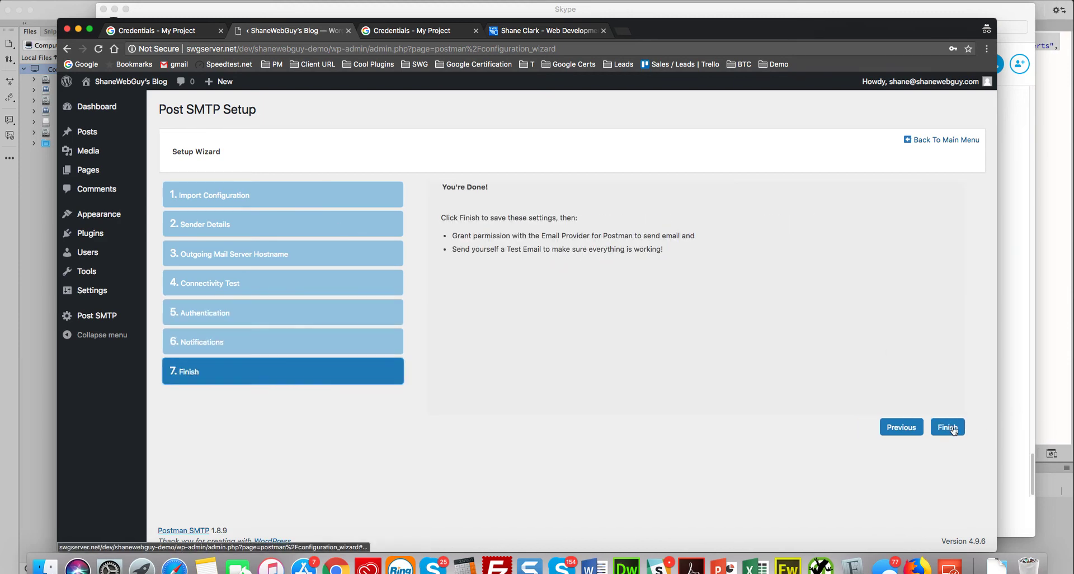
pyautogui.click(953, 430)
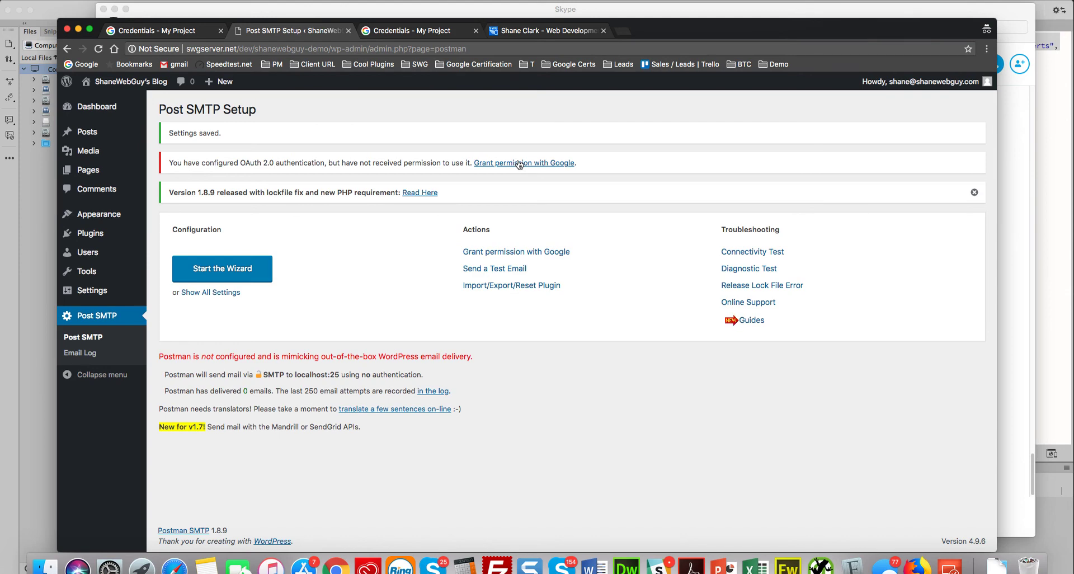
# Start Google authorization for Post SMTP, choose the account, and proceed past the unverified swgserver.net warning.
pyautogui.click(522, 163)
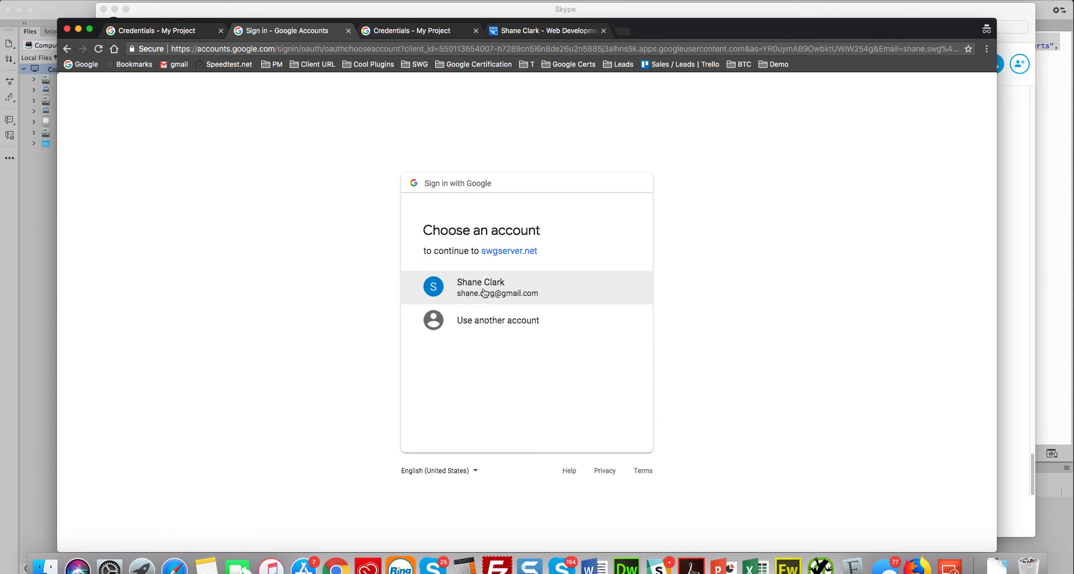
pyautogui.click(485, 291)
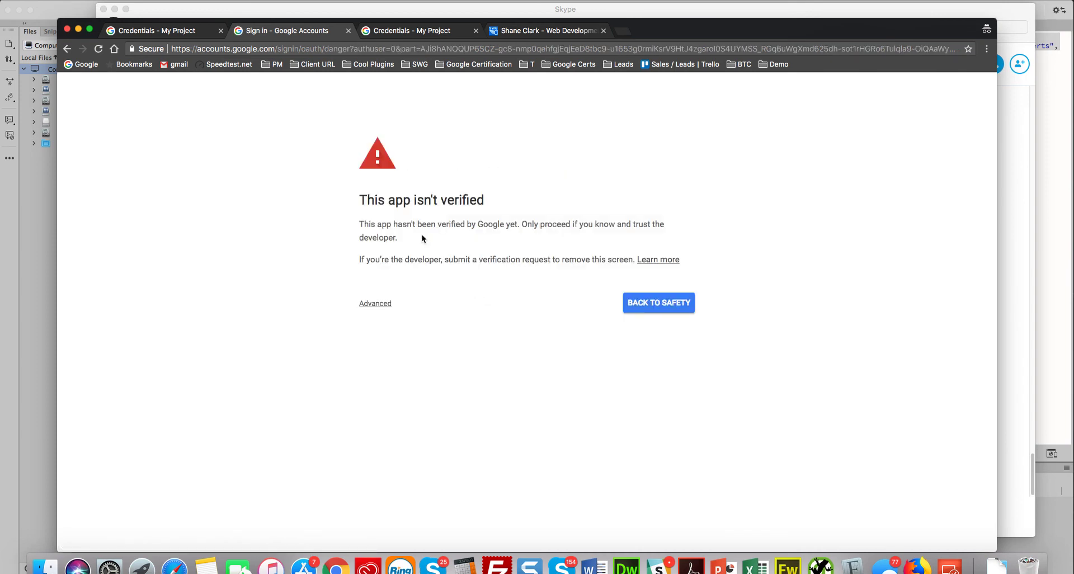
pyautogui.click(378, 306)
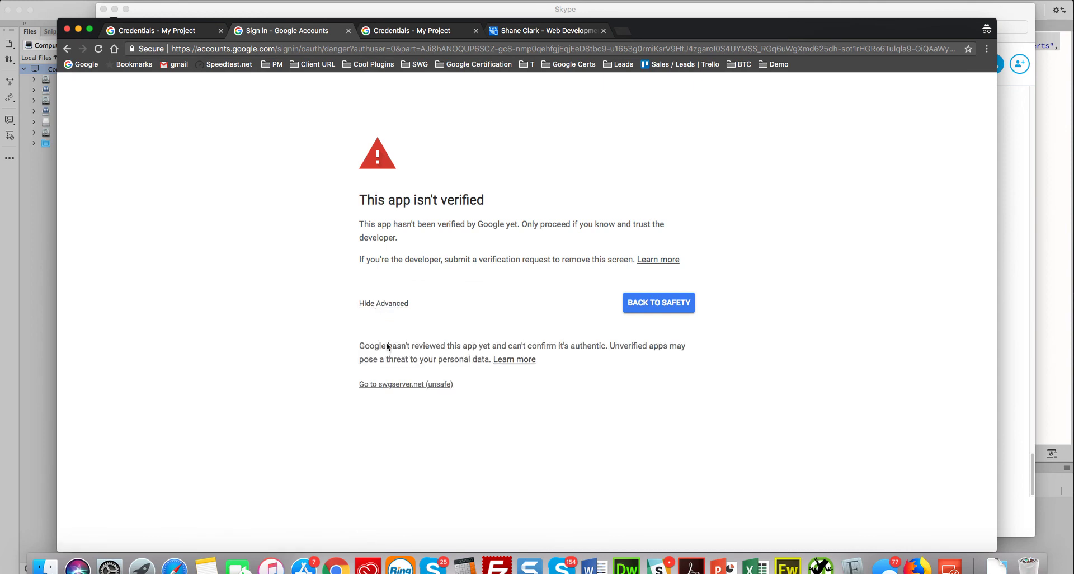
pyautogui.click(397, 384)
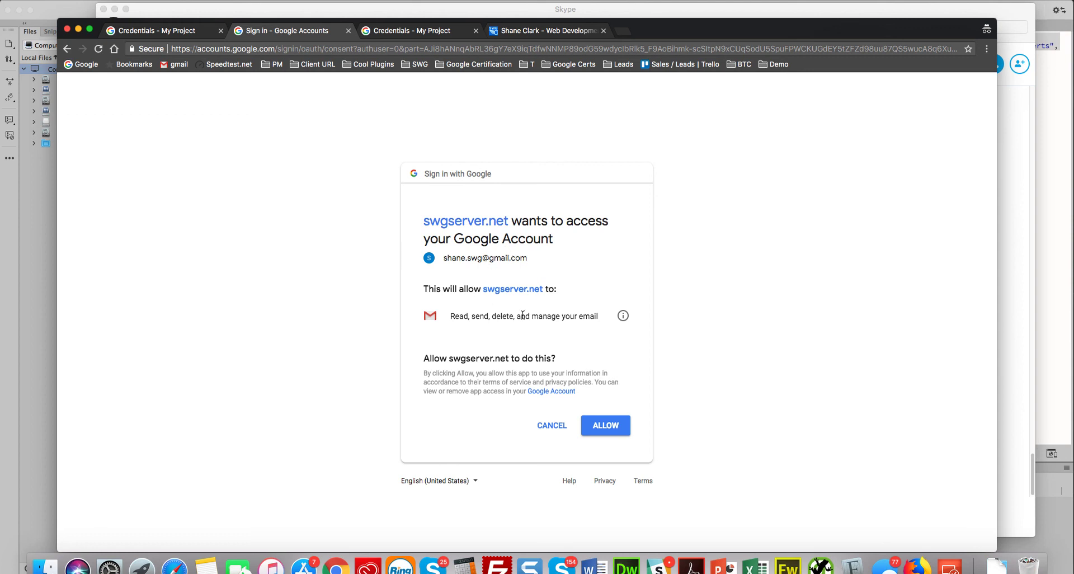
# Allow swgserver.net access to Gmail, then send a Post SMTP test email and finish.
pyautogui.click(607, 426)
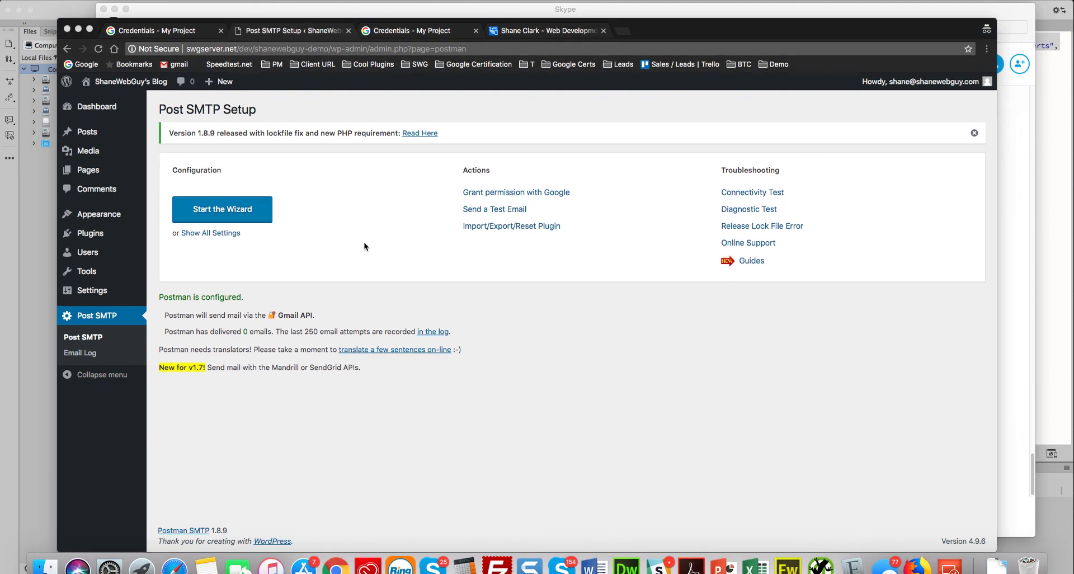
pyautogui.click(493, 210)
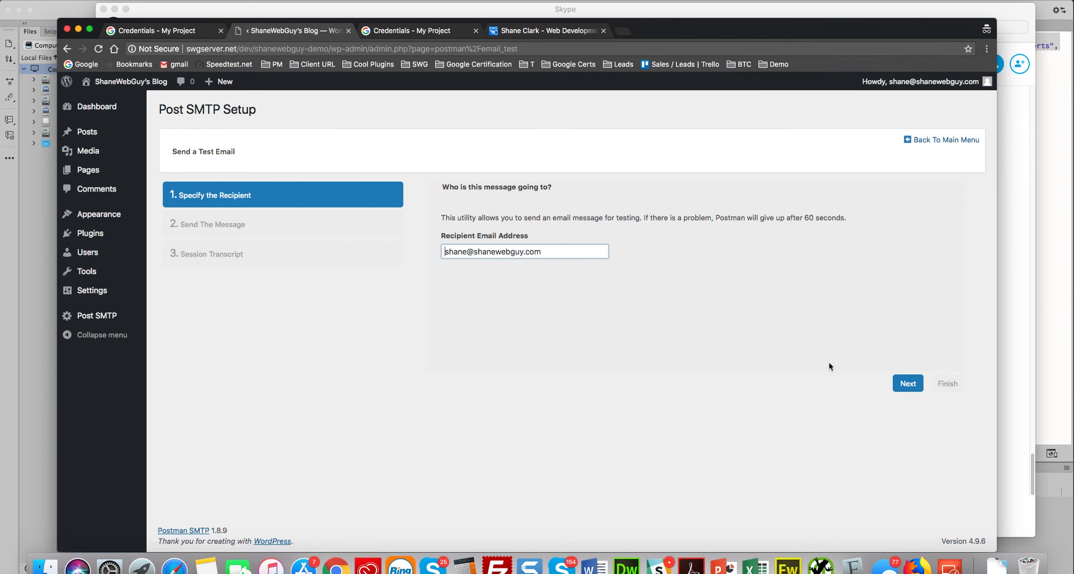
pyautogui.click(912, 385)
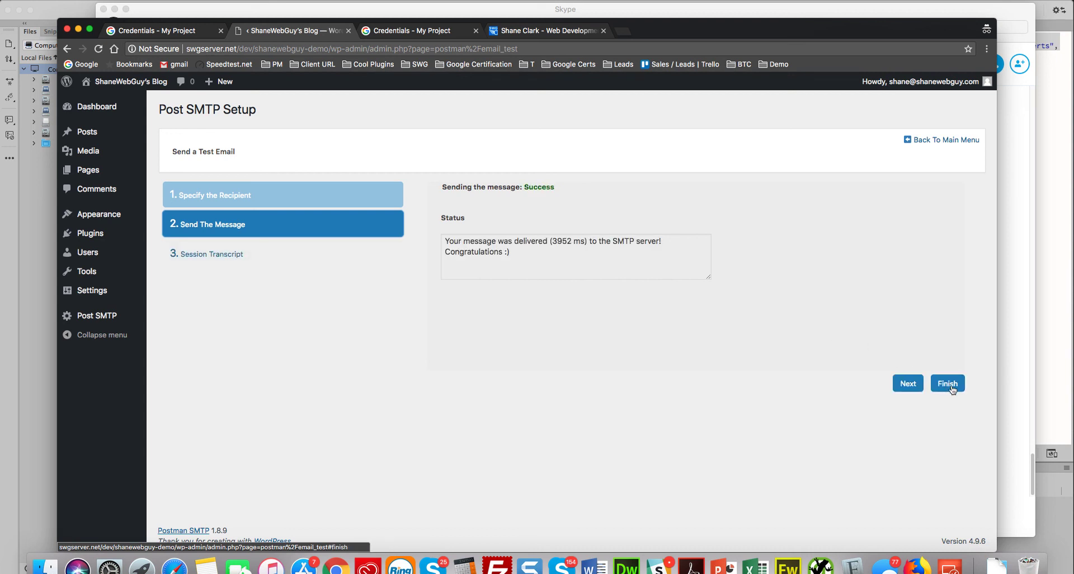
pyautogui.click(948, 384)
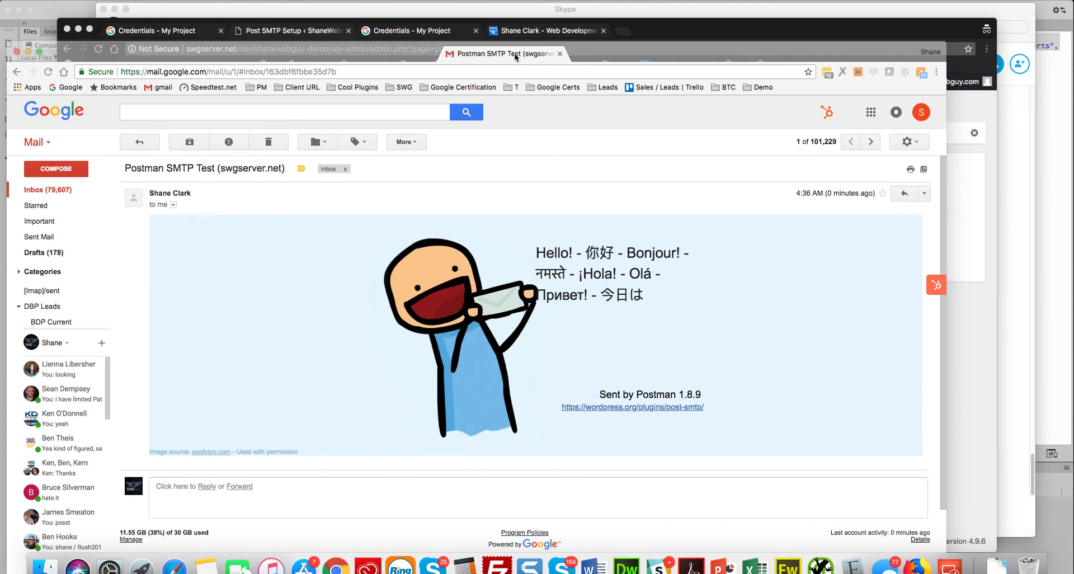
pyautogui.moveTo(478, 55); pyautogui.dragTo(429, 54)
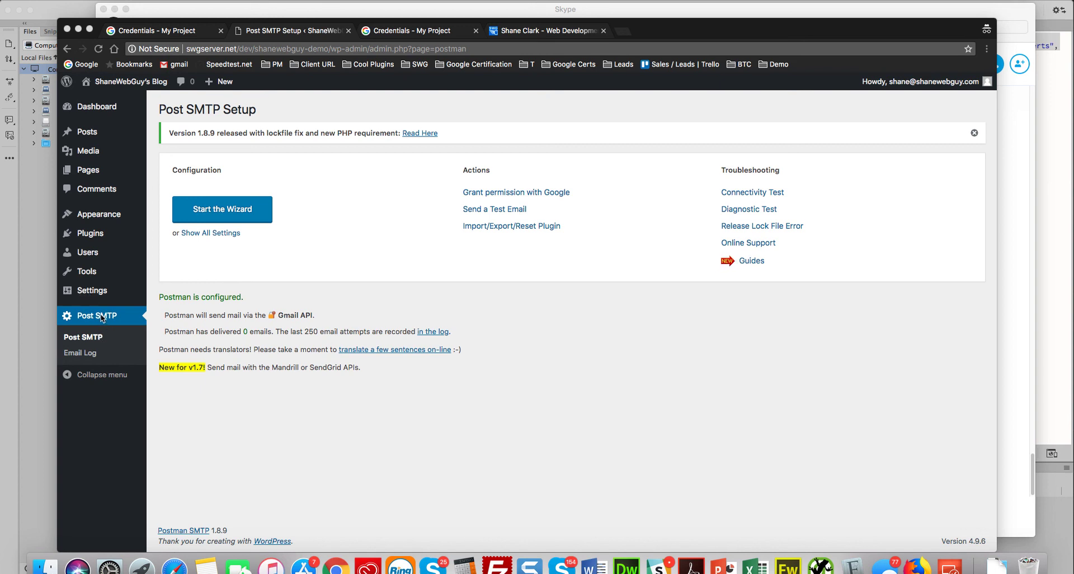
# Return to the WordPress Post SMTP page and open Show All Settings.
pyautogui.click(94, 317)
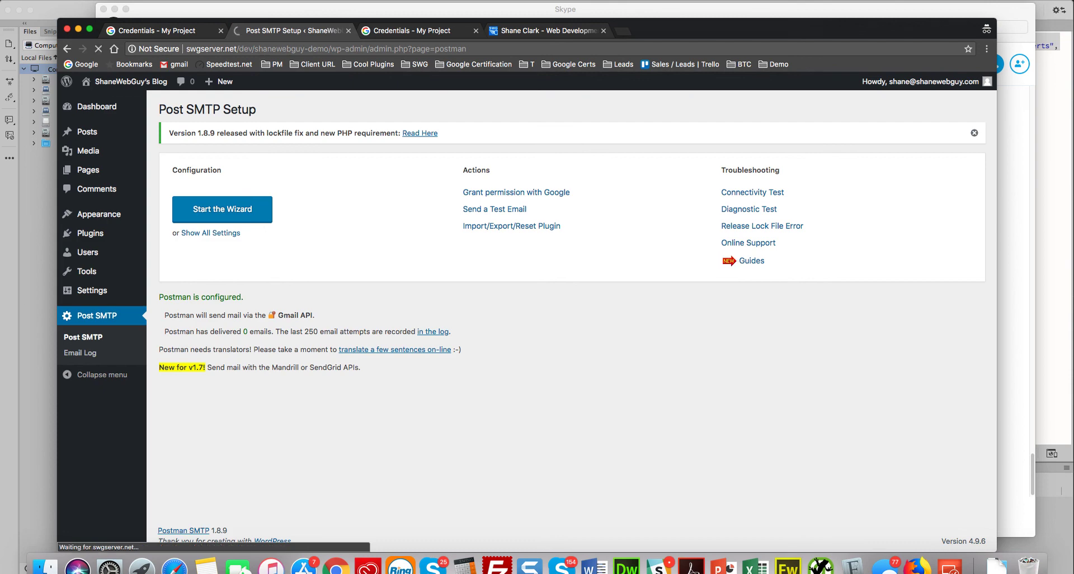
pyautogui.click(210, 232)
pyautogui.click(215, 234)
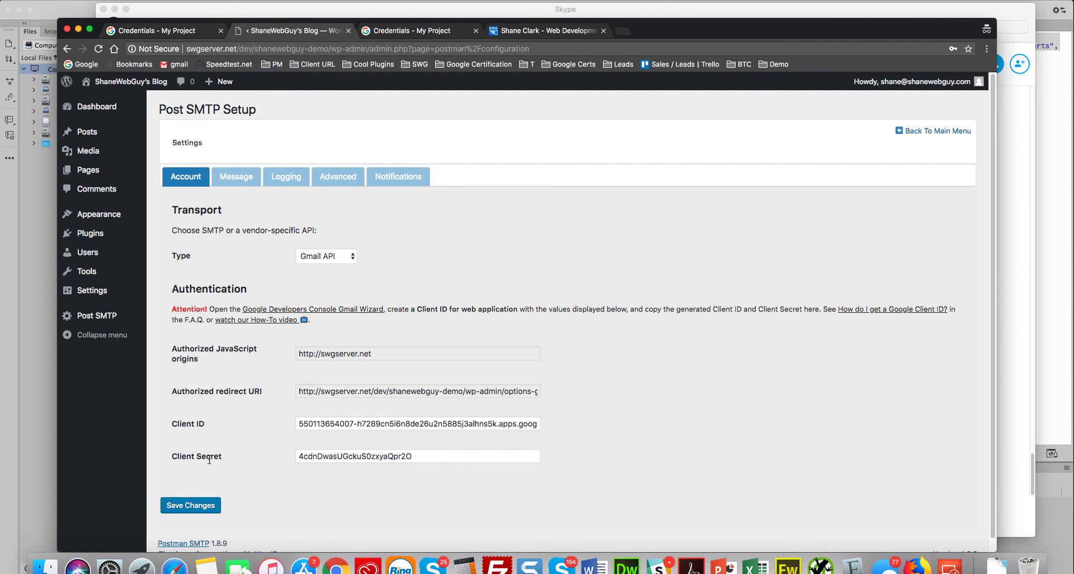
# Review the Message, Logging, Advanced and Notifications settings tabs.
pyautogui.click(232, 176)
pyautogui.scroll(-5, 353, 335)
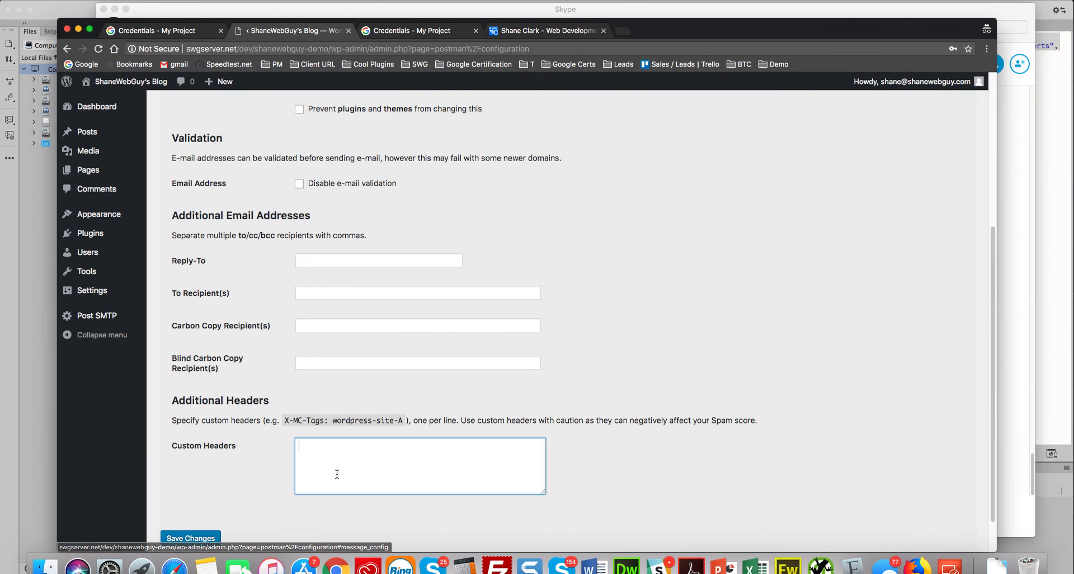
pyautogui.scroll(5, 336, 472)
pyautogui.click(286, 178)
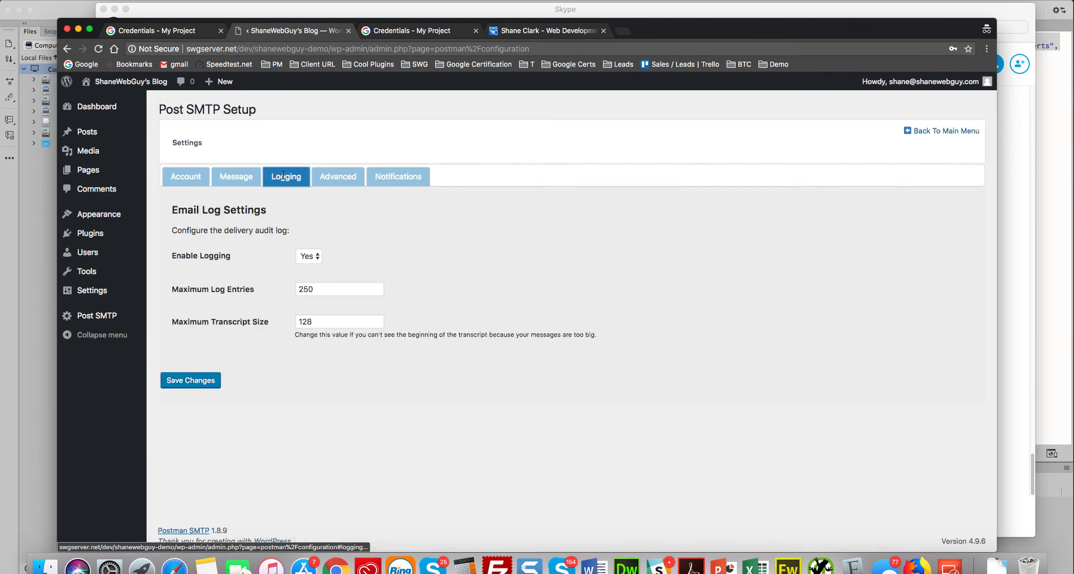
pyautogui.click(337, 173)
pyautogui.scroll(-2, 342, 248)
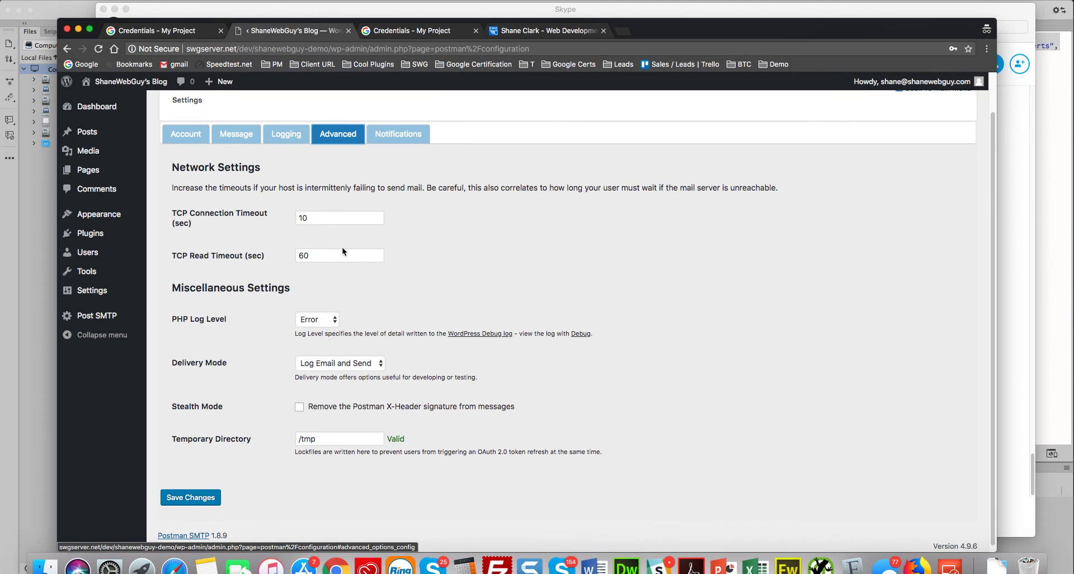
pyautogui.scroll(1, 342, 248)
pyautogui.click(394, 164)
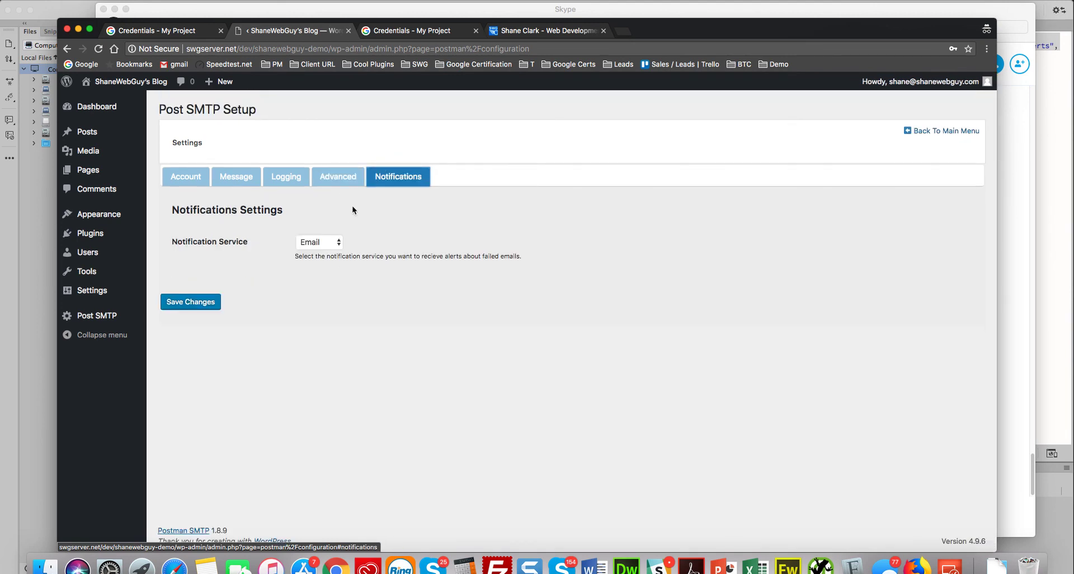